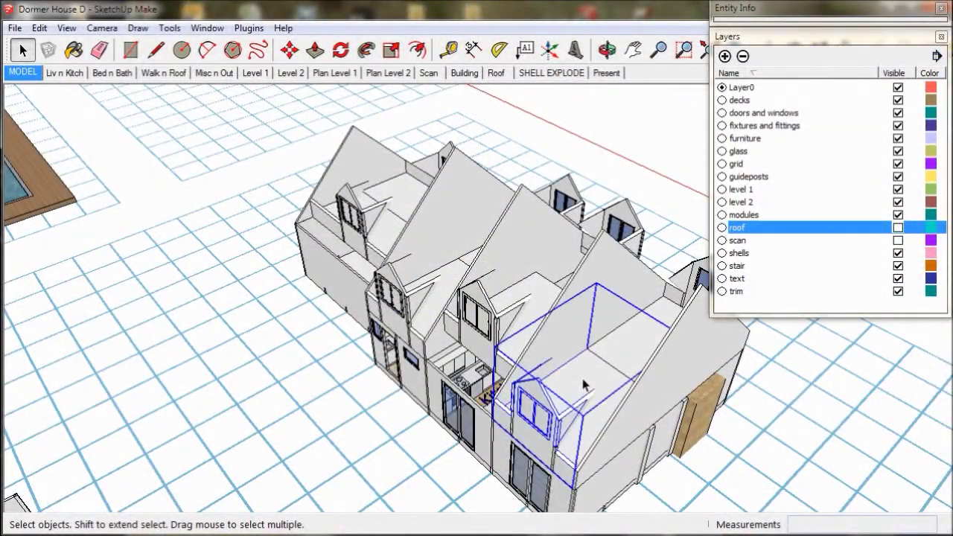
Hide the dormer roof group and move the three dormer groups 3' along the blue axis
{"action": "key", "text": "Delete"}
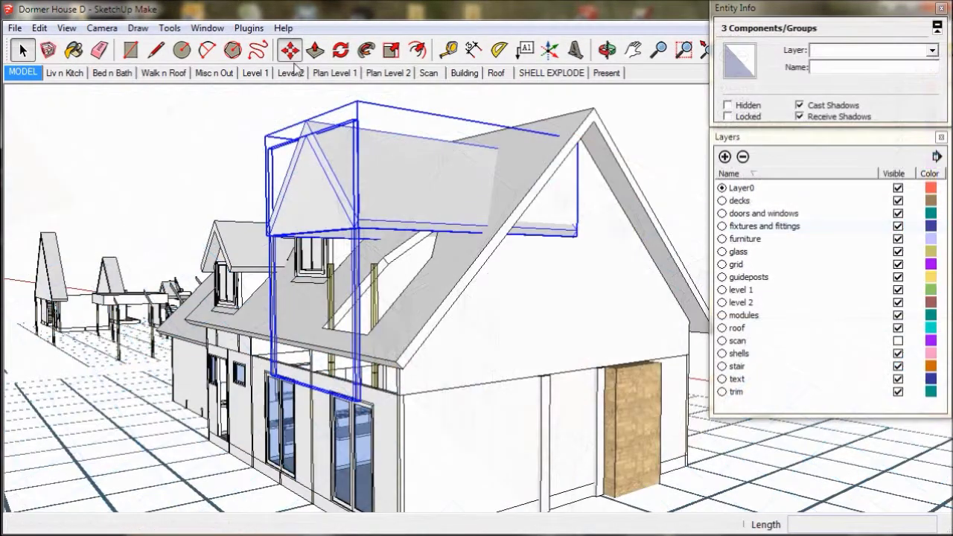
{"action": "key", "text": "m"}
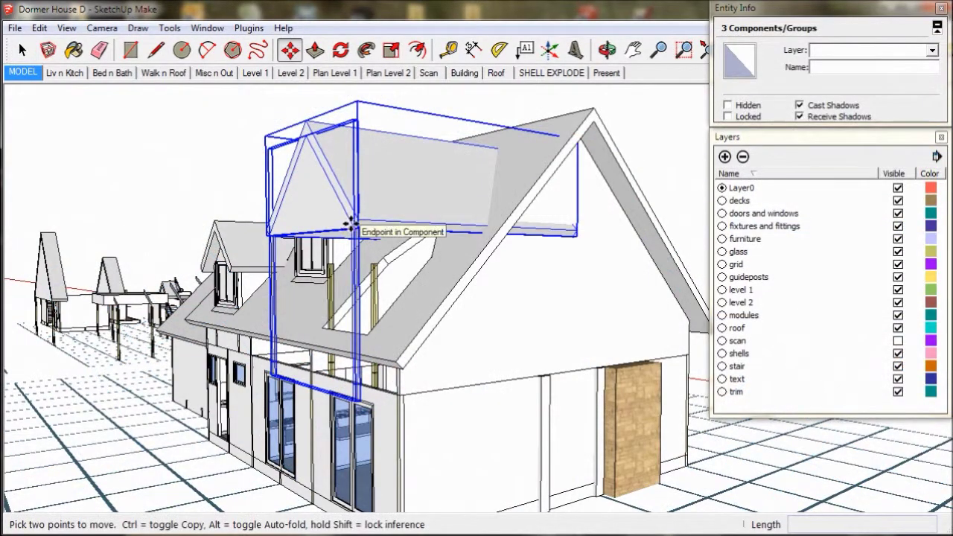
{"action": "left_click", "coordinate": [352, 224]}
{"action": "type", "text": "3'"}
{"action": "key", "text": "Return"}
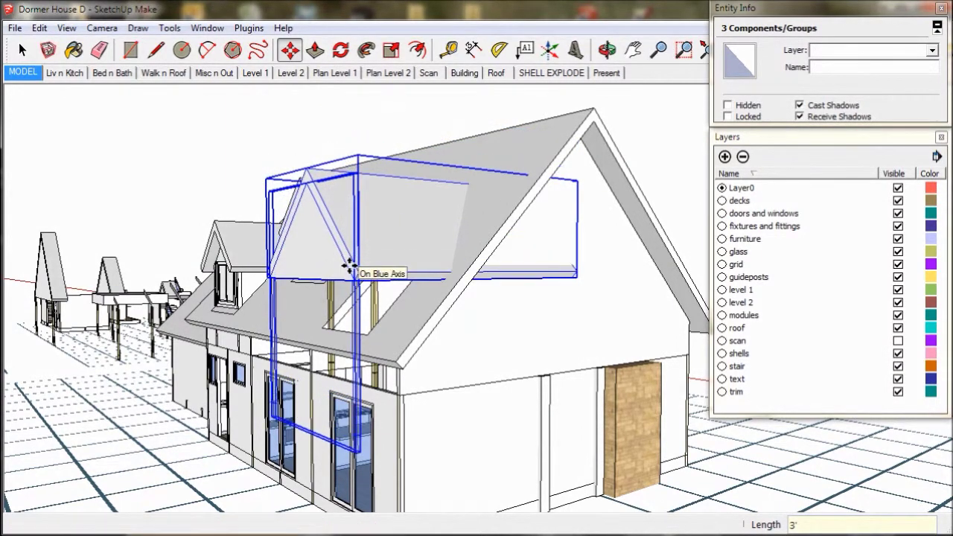
{"action": "middle_click_drag", "start_coordinate": [351, 263], "coordinate": [238, 185]}
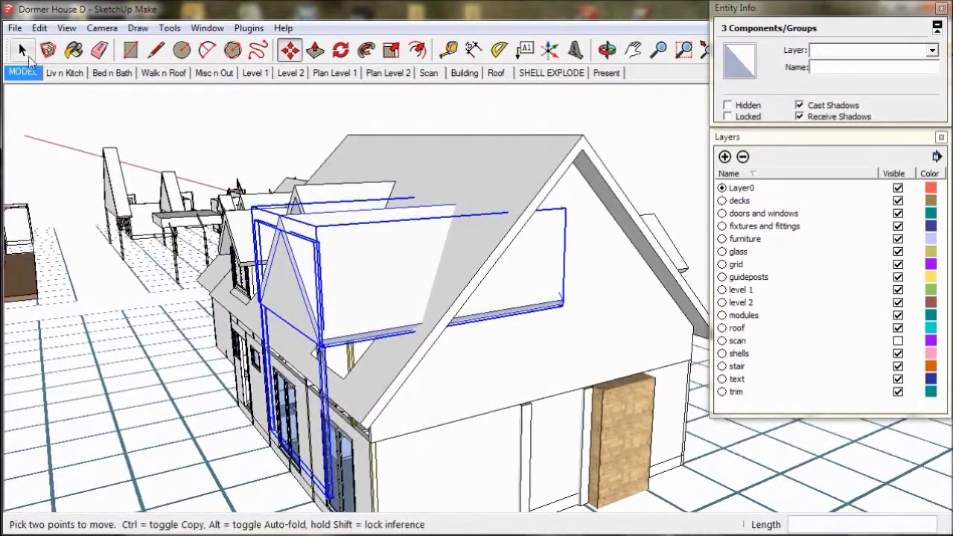
{"action": "left_click", "coordinate": [18, 43]}
{"action": "middle_click_drag", "start_coordinate": [349, 276], "coordinate": [323, 324]}
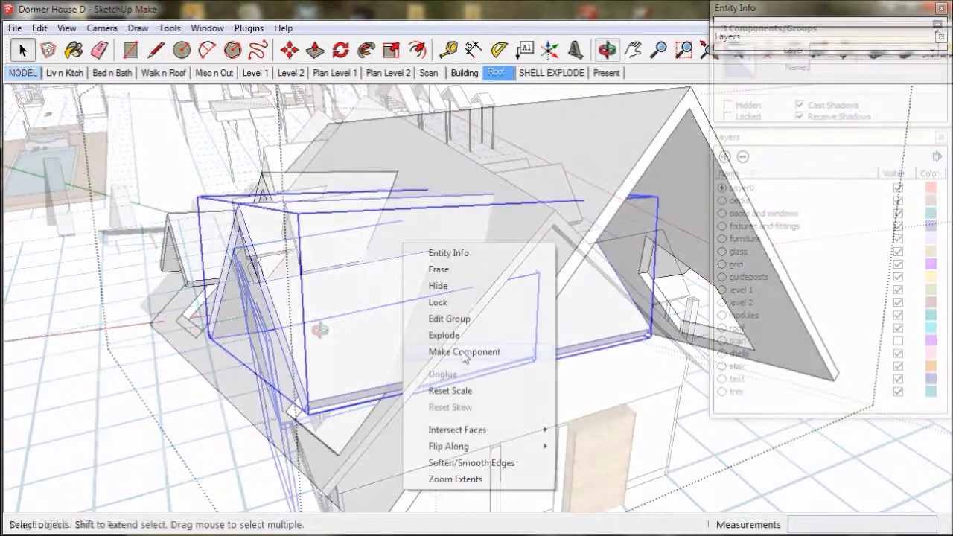
Explode the dormer group and, in Left view, draw a line at the roof intersection
{"action": "left_click", "coordinate": [455, 334]}
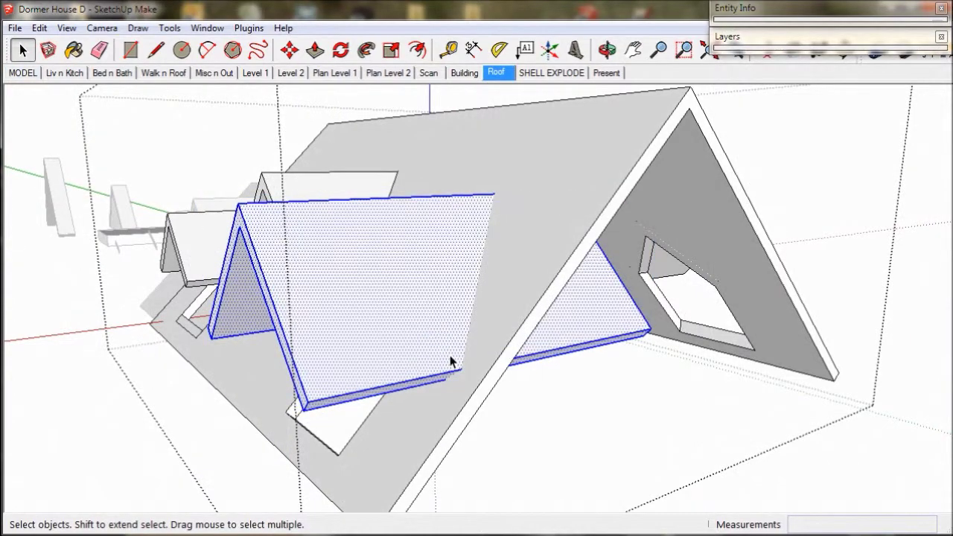
{"action": "middle_click_drag", "start_coordinate": [453, 356], "coordinate": [387, 317]}
{"action": "key", "text": "F6"}
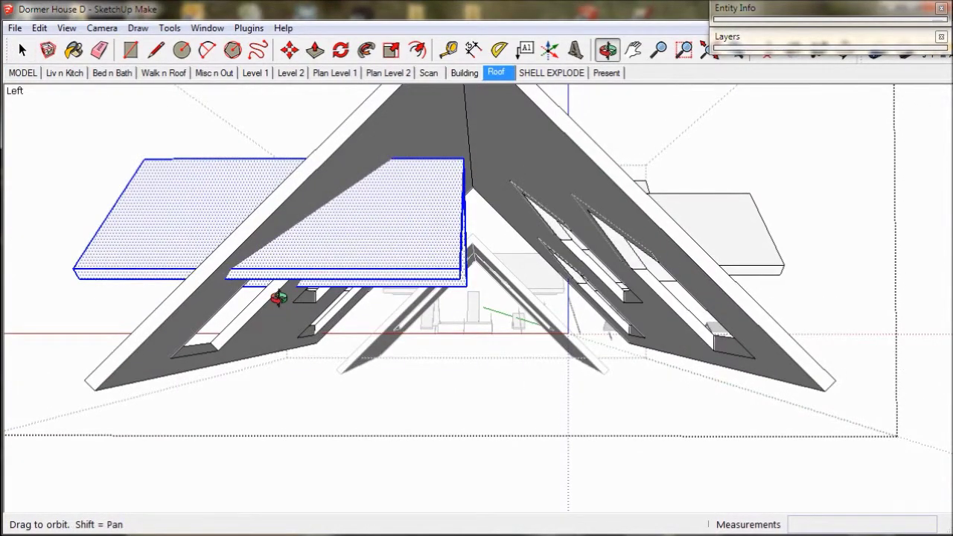
{"action": "left_click", "coordinate": [156, 49]}
{"action": "scroll", "coordinate": [388, 158], "scroll_direction": "up", "scroll_amount": 5}
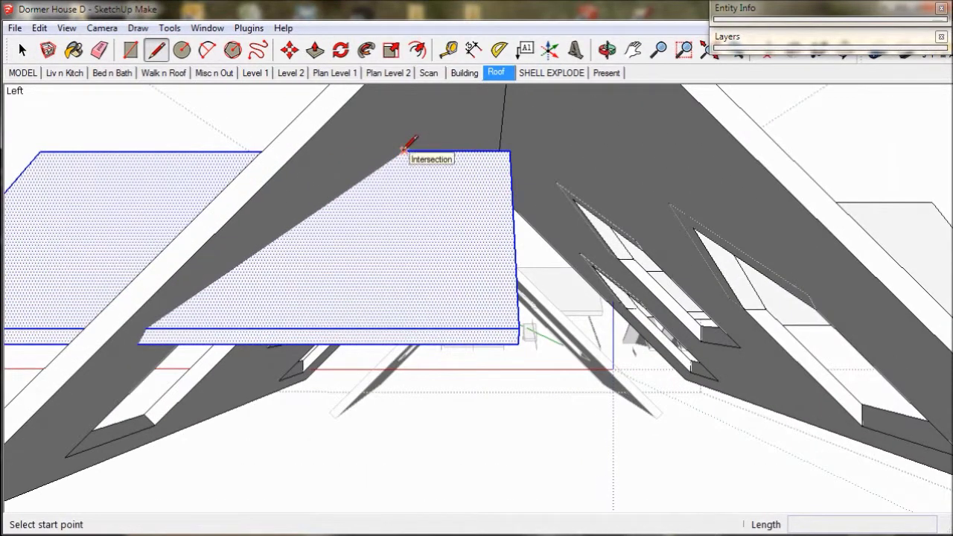
{"action": "left_click", "coordinate": [403, 152]}
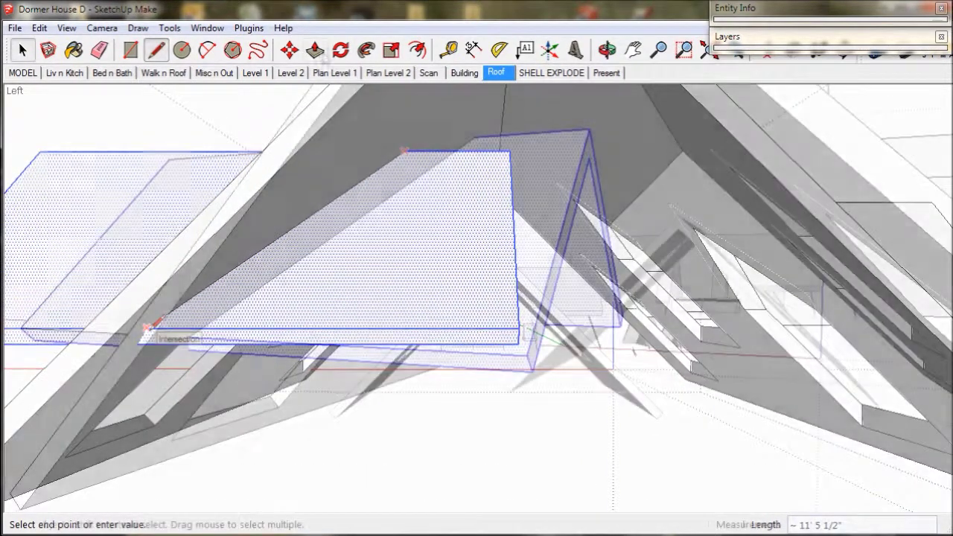
Push the dormer roof face down 8 inches
{"action": "left_click", "coordinate": [316, 50]}
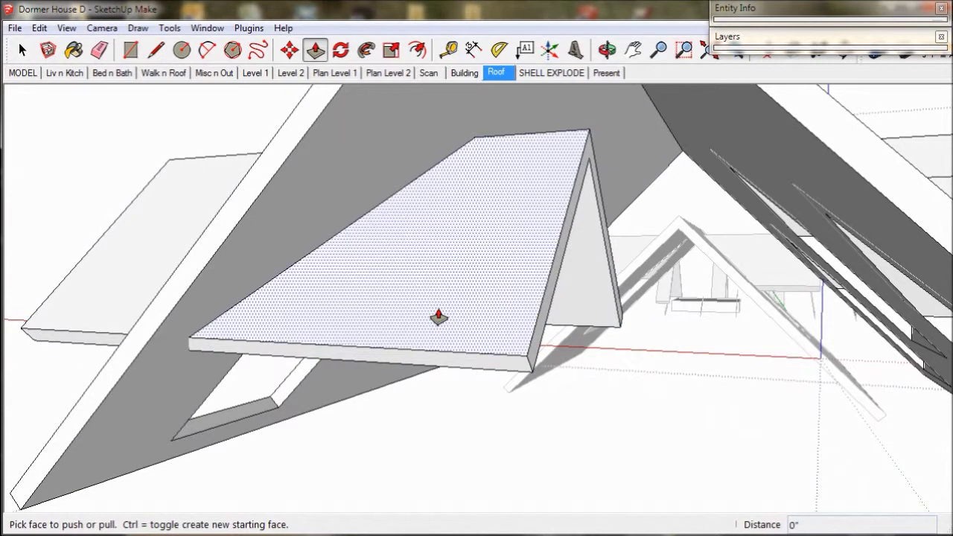
{"action": "left_click_drag", "start_coordinate": [438, 317], "coordinate": [459, 353]}
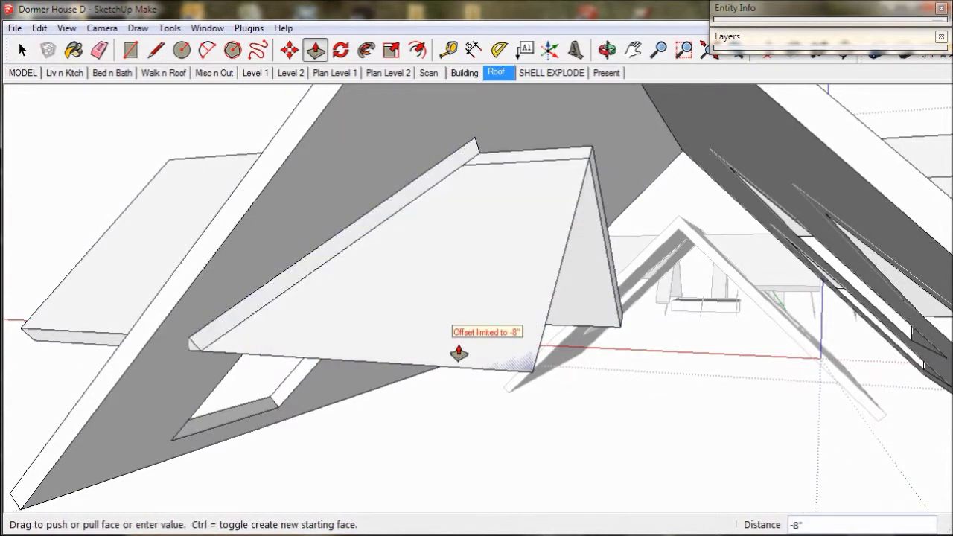
{"action": "left_click", "coordinate": [469, 370]}
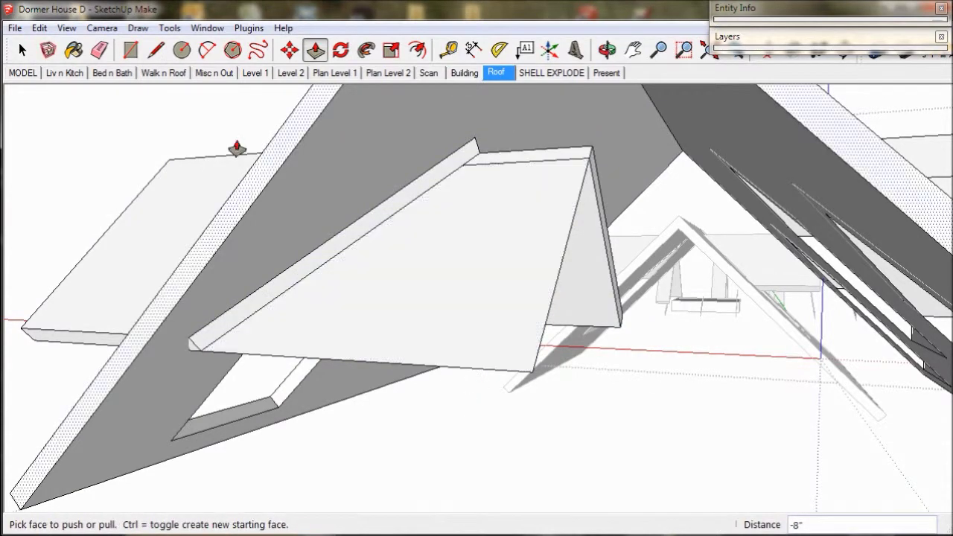
Draw an edge across the triangular roof face and push that face away to open a hole
{"action": "left_click", "coordinate": [99, 49]}
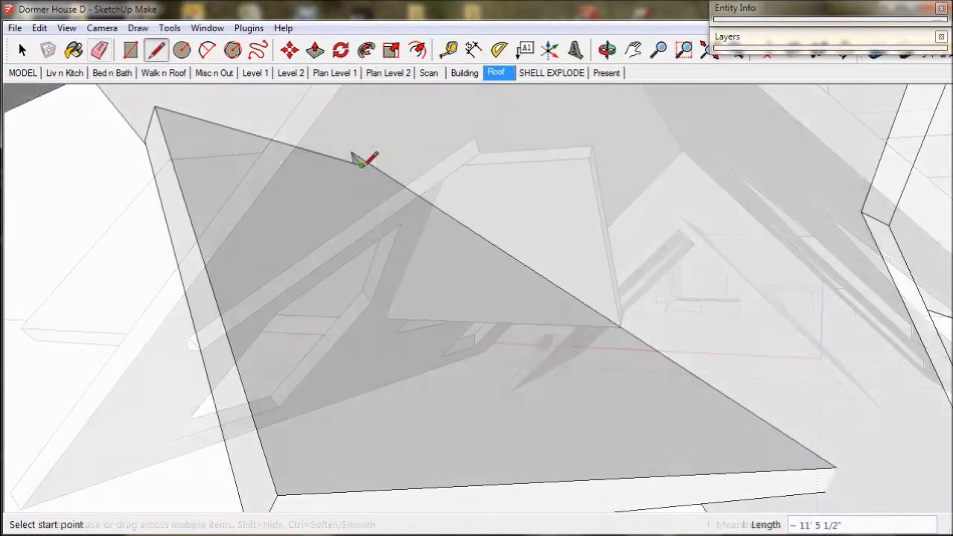
{"action": "left_click", "coordinate": [361, 163]}
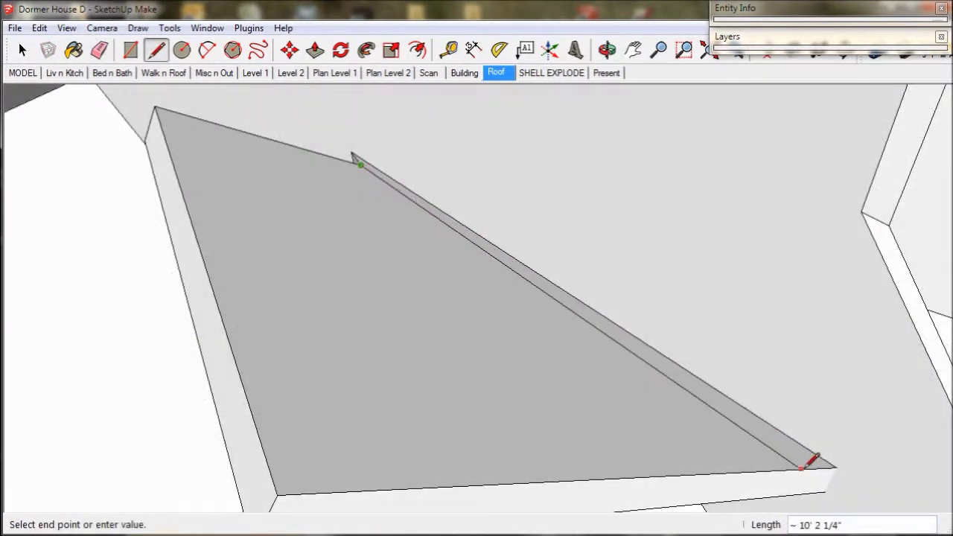
{"action": "left_click", "coordinate": [827, 465]}
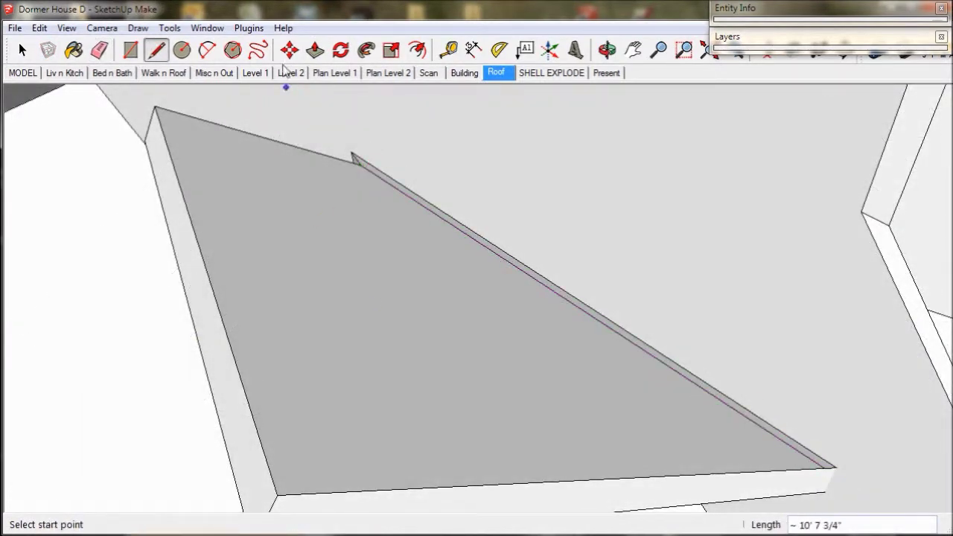
{"action": "left_click", "coordinate": [315, 51]}
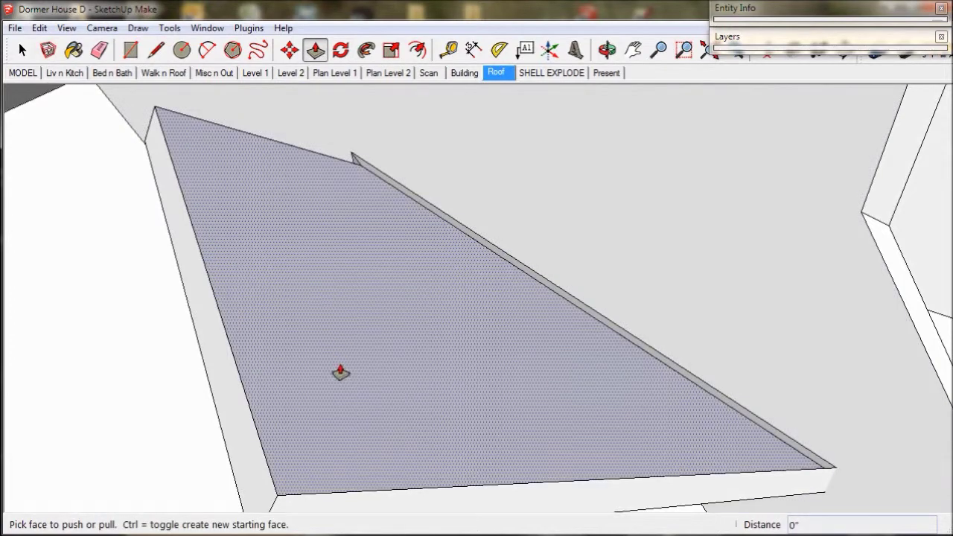
{"action": "middle_click_drag", "start_coordinate": [340, 373], "coordinate": [342, 347]}
{"action": "left_click_drag", "start_coordinate": [309, 358], "coordinate": [249, 432]}
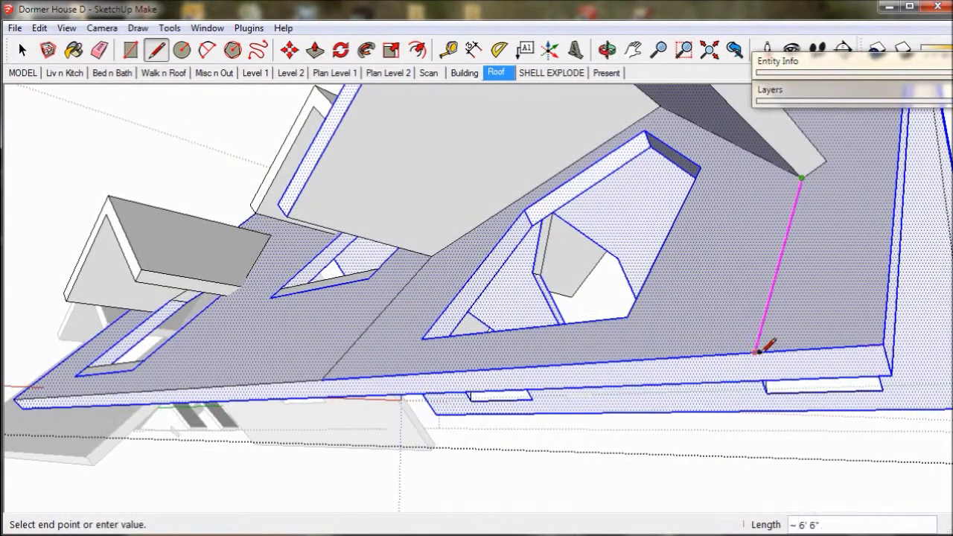
Split the main roof face beside the dormer with an edge and push that part through -8"
{"action": "left_click", "coordinate": [759, 350]}
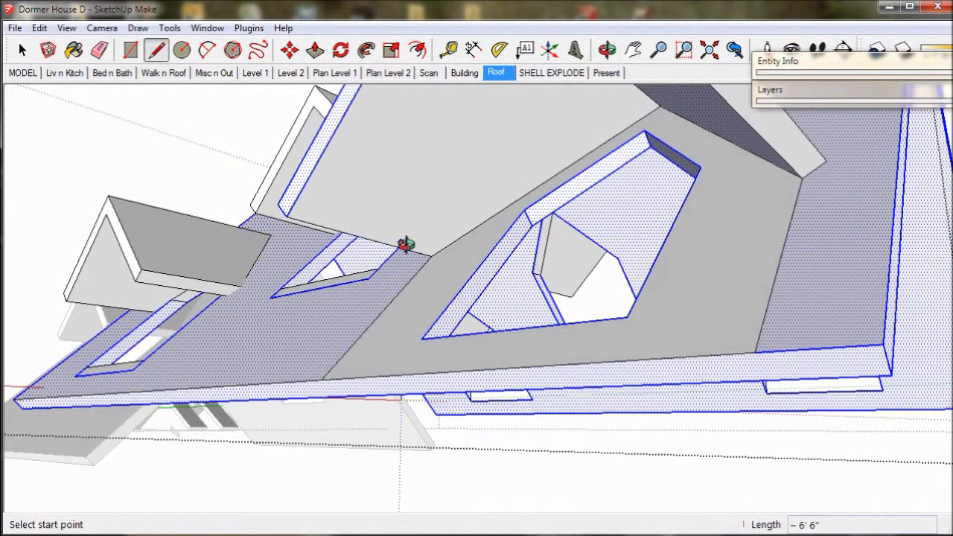
{"action": "middle_click_drag", "start_coordinate": [404, 245], "coordinate": [482, 253]}
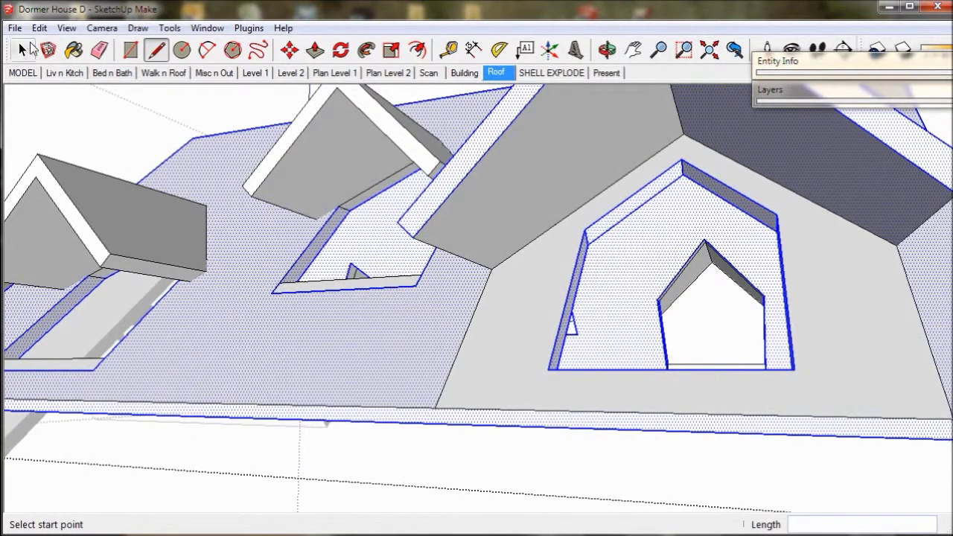
{"action": "left_click", "coordinate": [31, 48]}
{"action": "left_click", "coordinate": [528, 300]}
{"action": "middle_click_drag", "start_coordinate": [528, 300], "coordinate": [538, 301]}
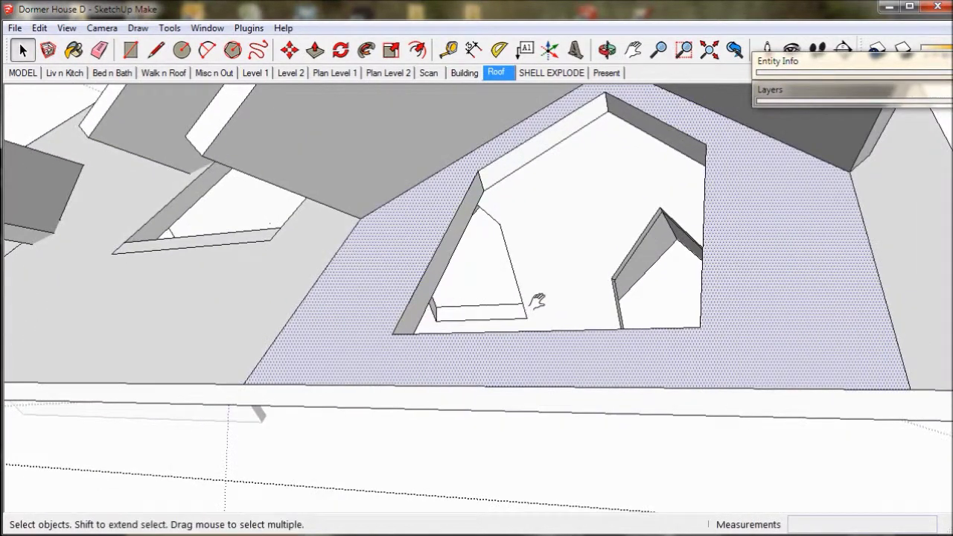
{"action": "scroll", "coordinate": [538, 303], "scroll_direction": "down", "scroll_amount": 3}
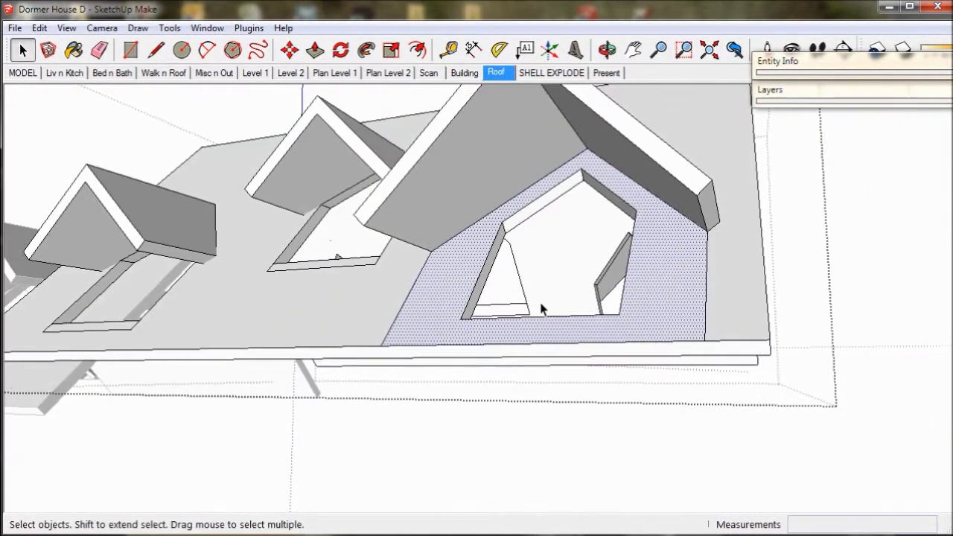
{"action": "left_click", "coordinate": [315, 50]}
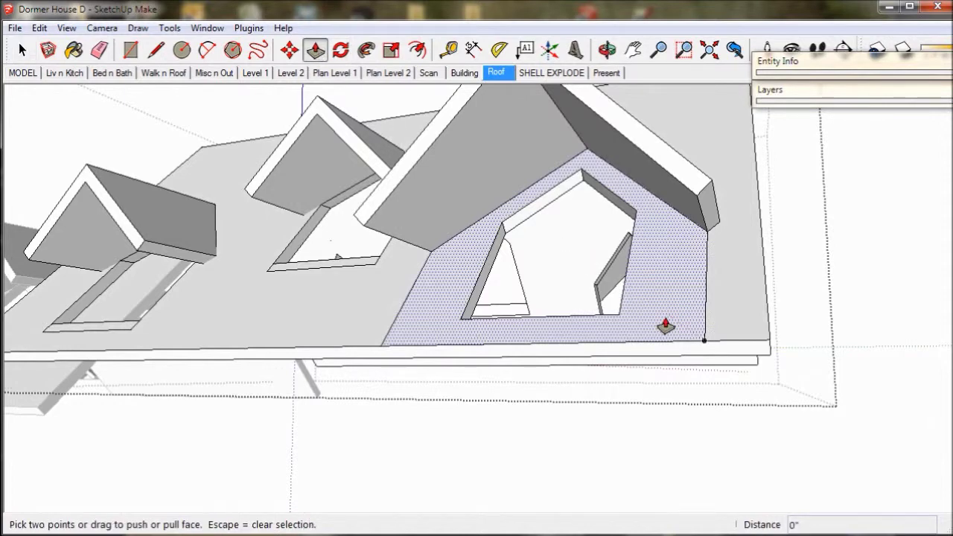
{"action": "left_click_drag", "start_coordinate": [658, 321], "coordinate": [664, 359]}
{"action": "middle_click_drag", "start_coordinate": [664, 359], "coordinate": [430, 330]}
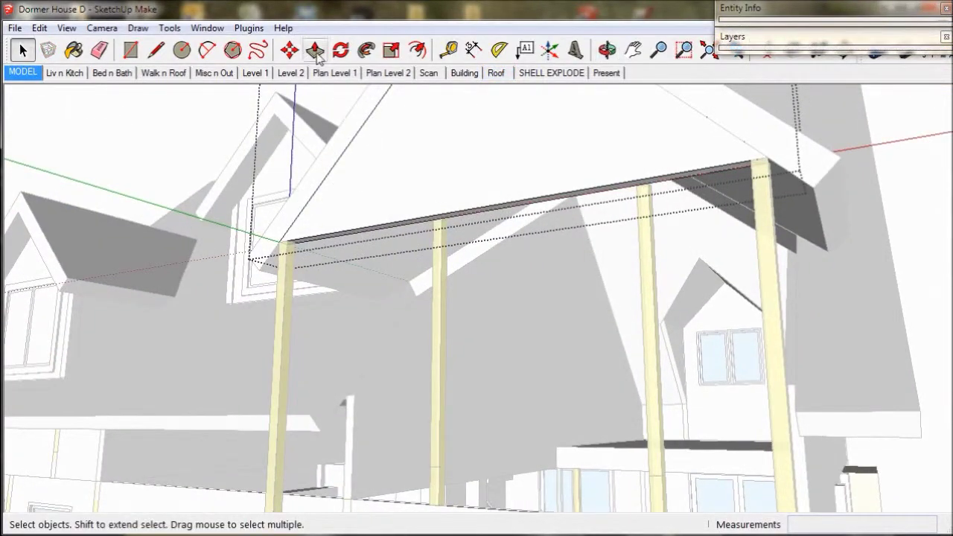
Pull the veranda overhang underside down into a block and extend its thin edge face to 5' 8 1/2"
{"action": "left_click", "coordinate": [318, 56]}
{"action": "left_click_drag", "start_coordinate": [447, 221], "coordinate": [720, 446]}
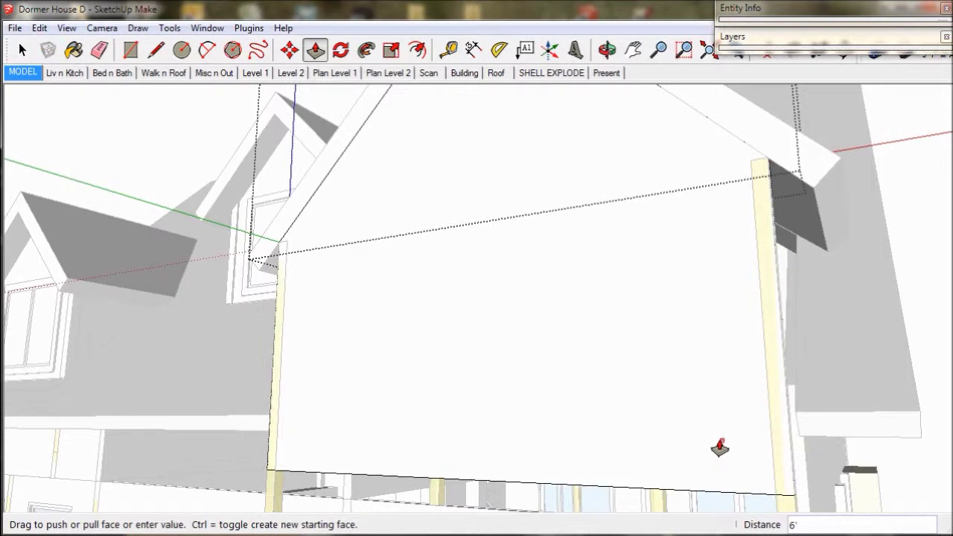
{"action": "middle_click_drag", "start_coordinate": [719, 447], "coordinate": [710, 410]}
{"action": "middle_click_drag", "start_coordinate": [710, 410], "coordinate": [717, 421]}
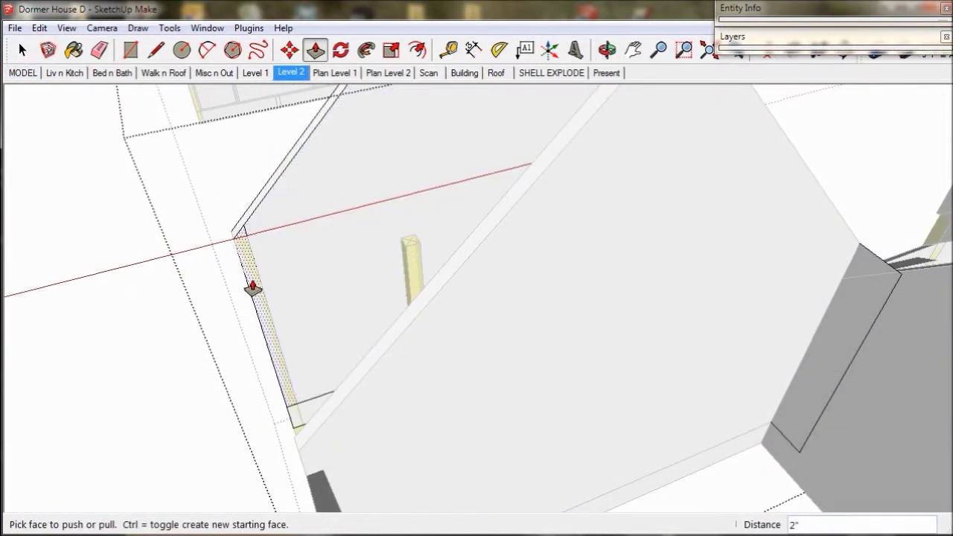
{"action": "left_click", "coordinate": [253, 287]}
{"action": "middle_click_drag", "start_coordinate": [271, 340], "coordinate": [372, 298]}
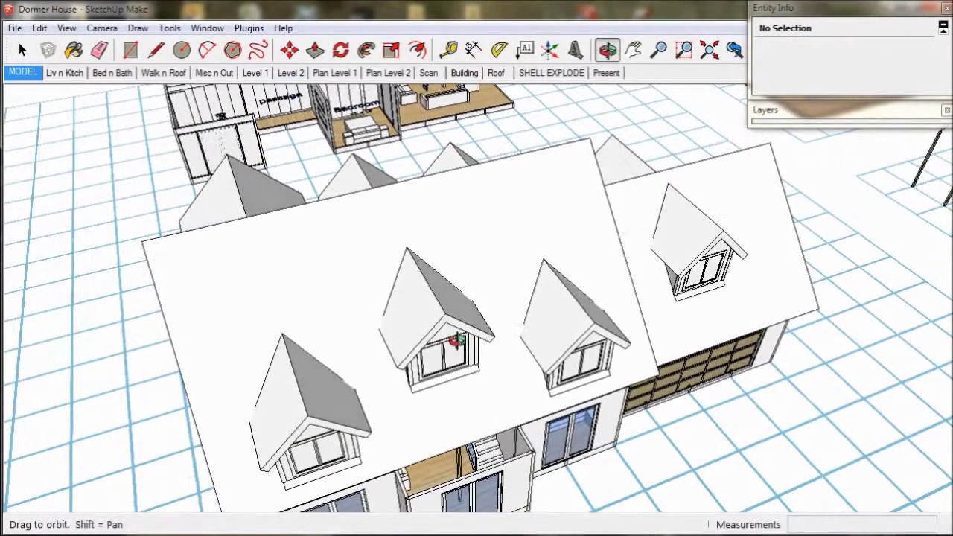
From a top-down plan view, window-select the nine room modules and make them one group
{"action": "key", "text": "space"}
{"action": "key", "text": "o"}
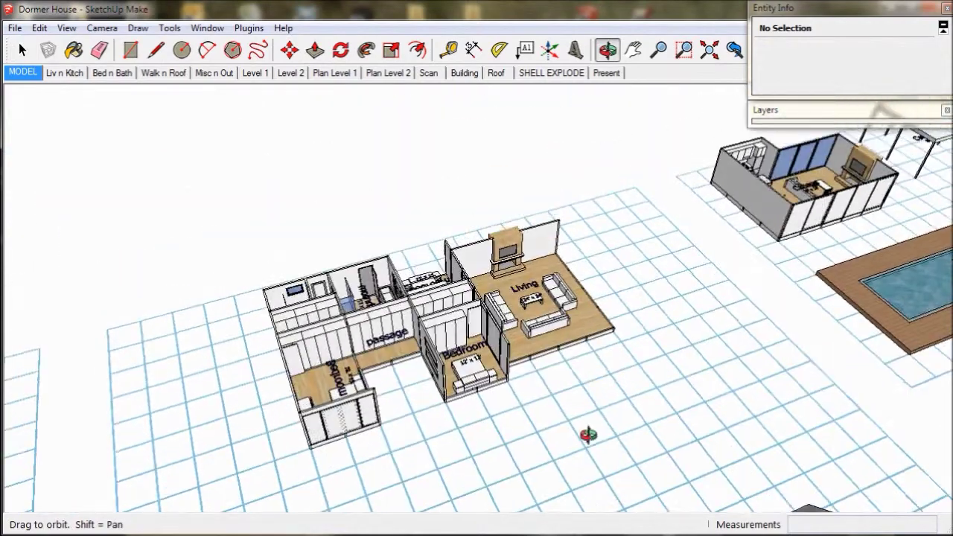
{"action": "left_click_drag", "start_coordinate": [588, 435], "coordinate": [504, 523]}
{"action": "key", "text": "space"}
{"action": "scroll", "coordinate": [467, 311], "scroll_direction": "up", "scroll_amount": 5}
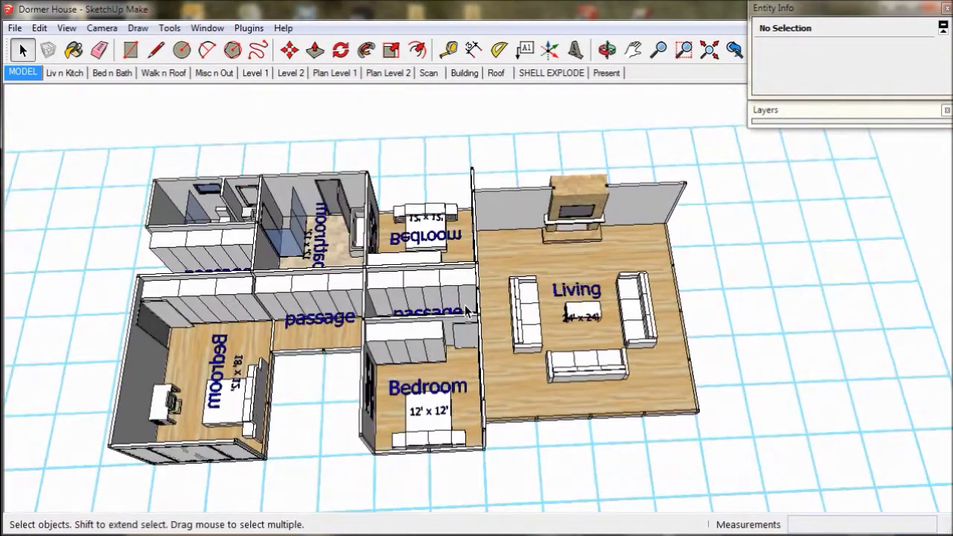
{"action": "middle_click_drag", "start_coordinate": [468, 312], "coordinate": [470, 332]}
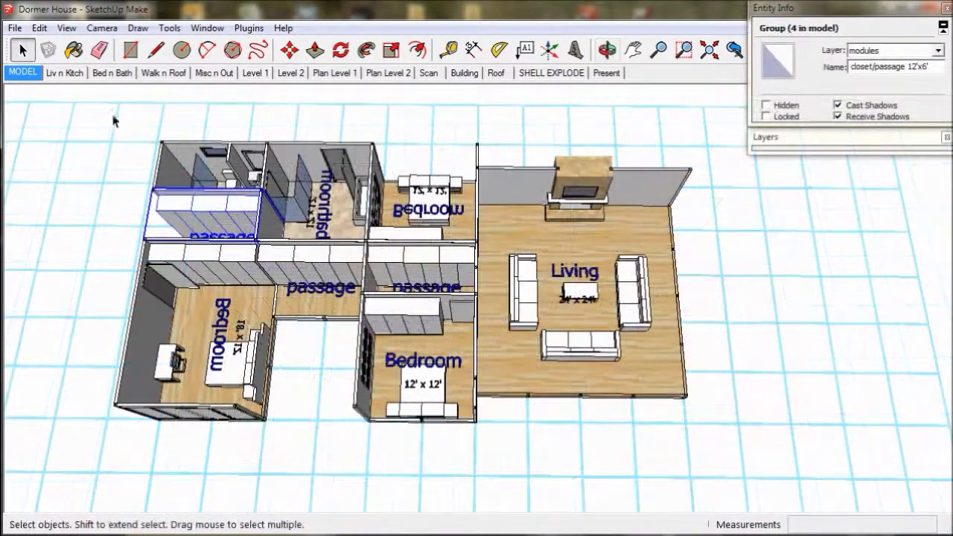
{"action": "left_click_drag", "start_coordinate": [82, 104], "coordinate": [747, 455]}
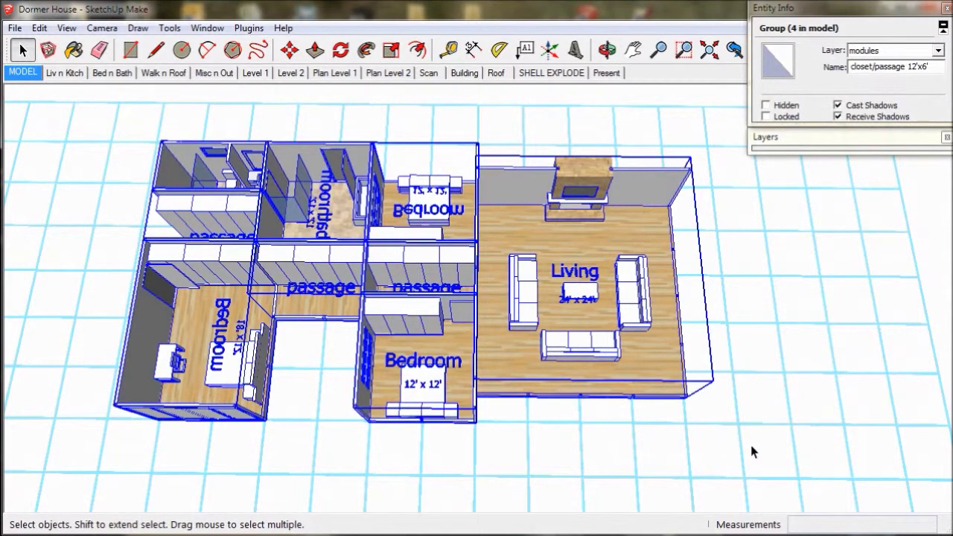
{"action": "right_click", "coordinate": [591, 239]}
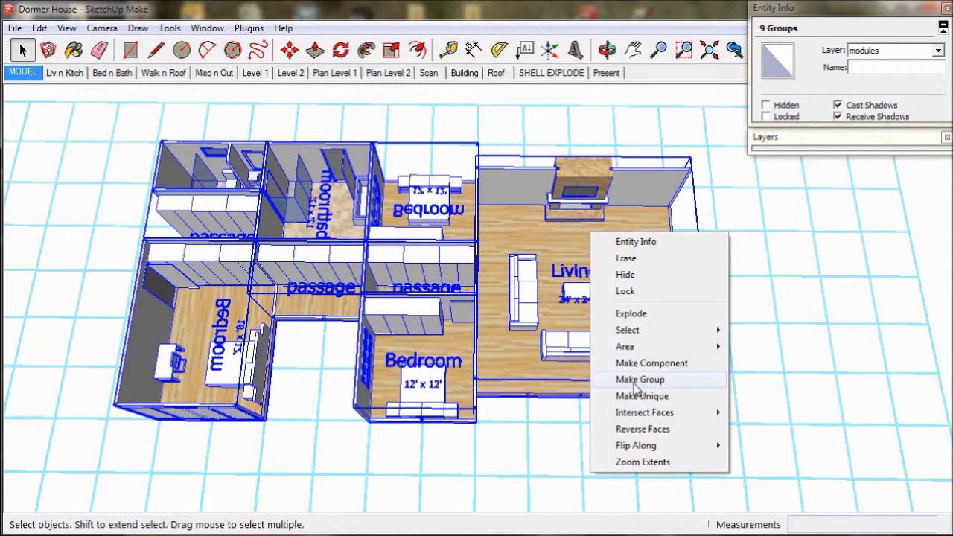
{"action": "left_click", "coordinate": [634, 381]}
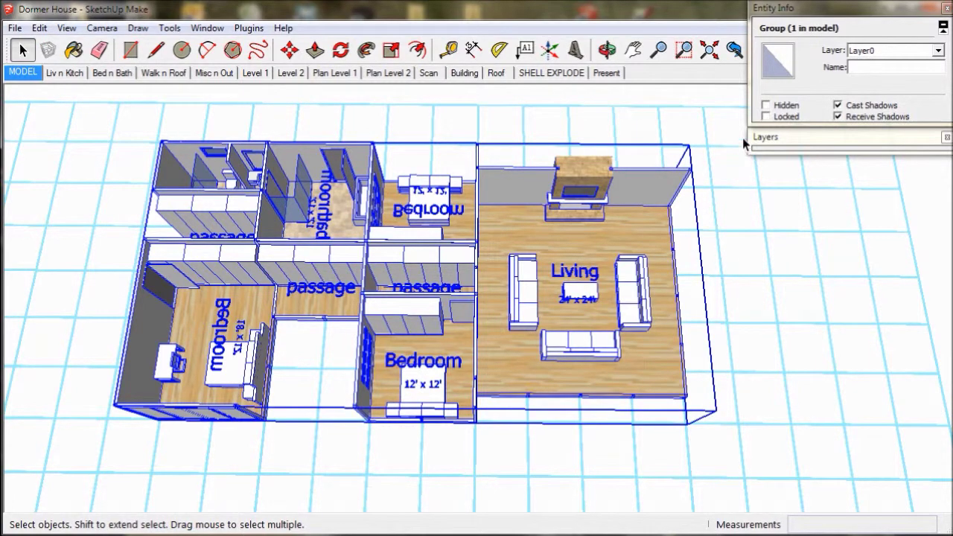
Put the new group on the level 2 layer, name it L2, and open it to select everything
{"action": "left_click", "coordinate": [939, 50]}
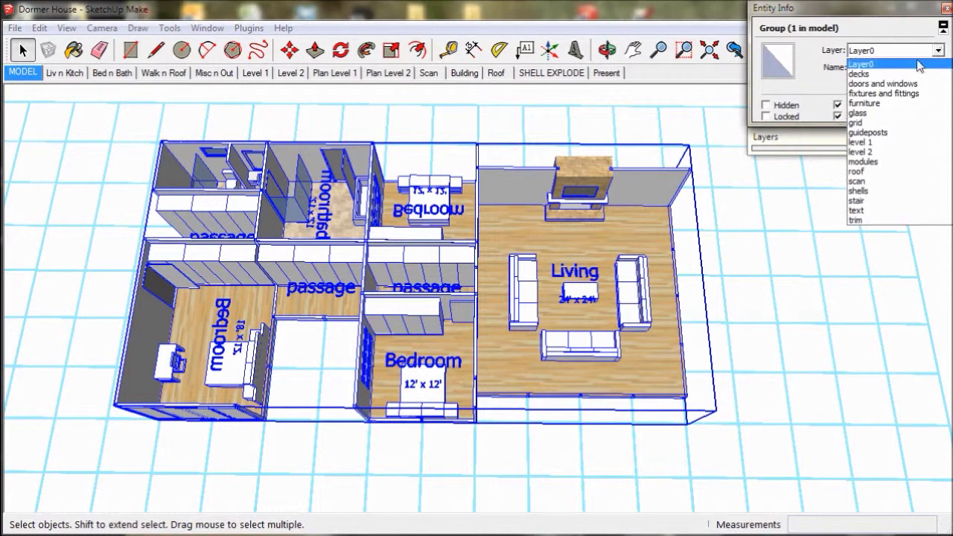
{"action": "left_click", "coordinate": [869, 152]}
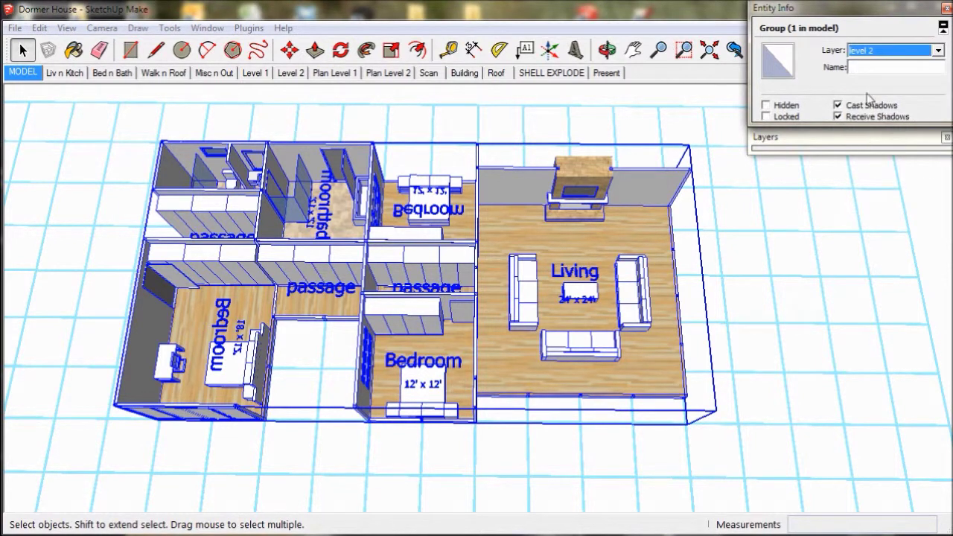
{"action": "left_click", "coordinate": [868, 67]}
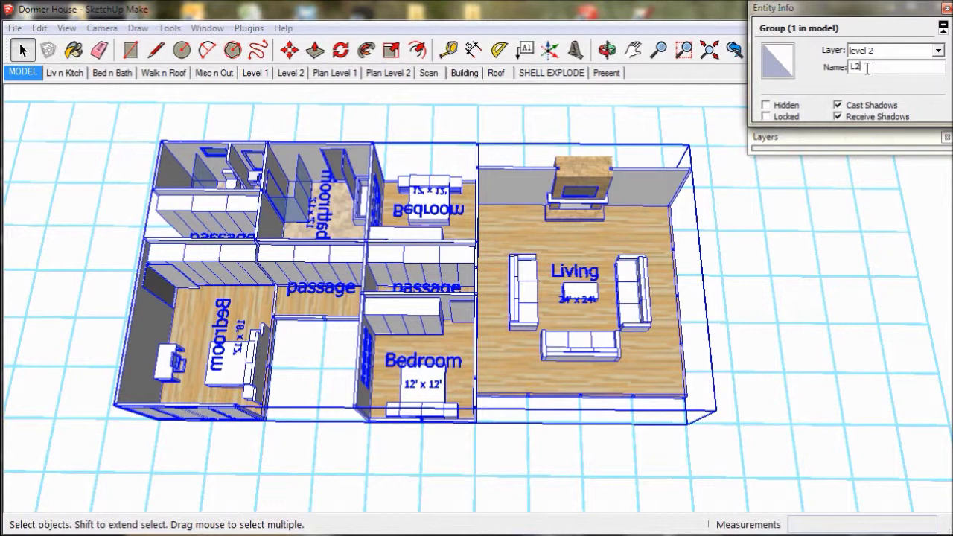
{"action": "left_click", "coordinate": [684, 93]}
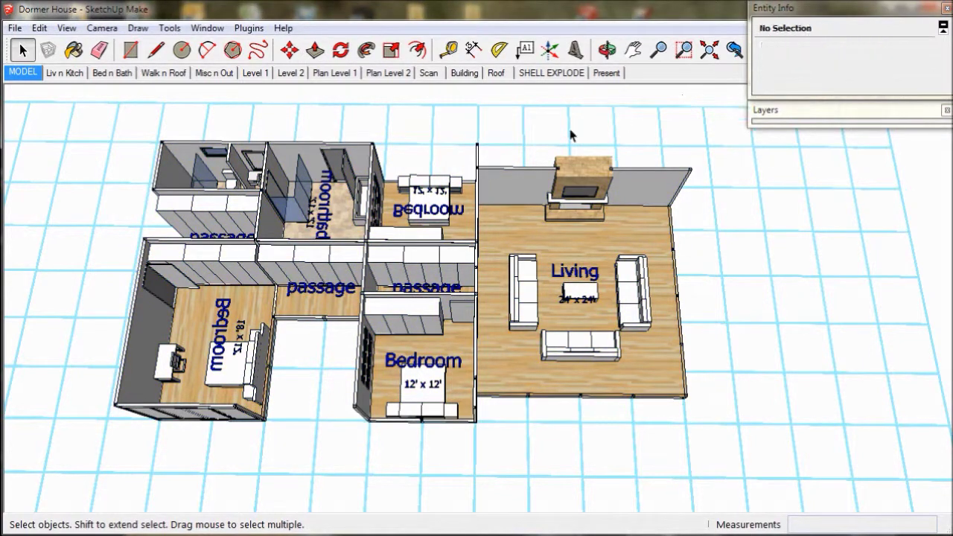
{"action": "left_click", "coordinate": [354, 181]}
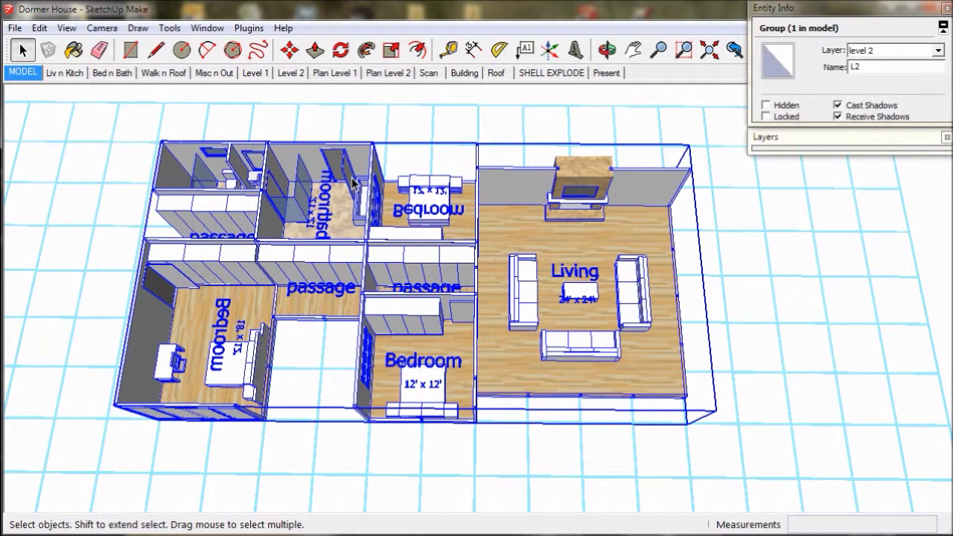
{"action": "double_click", "coordinate": [354, 181]}
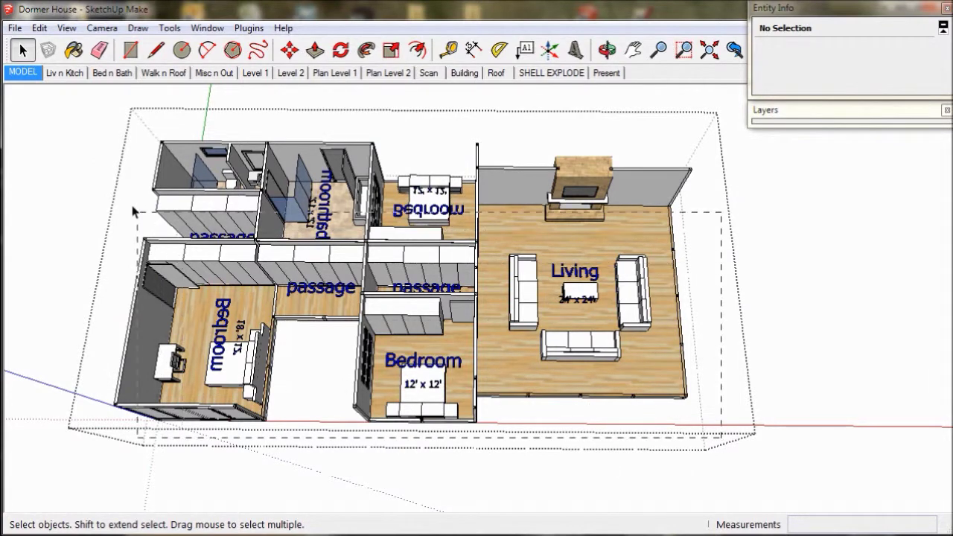
{"action": "key", "text": "ctrl+a"}
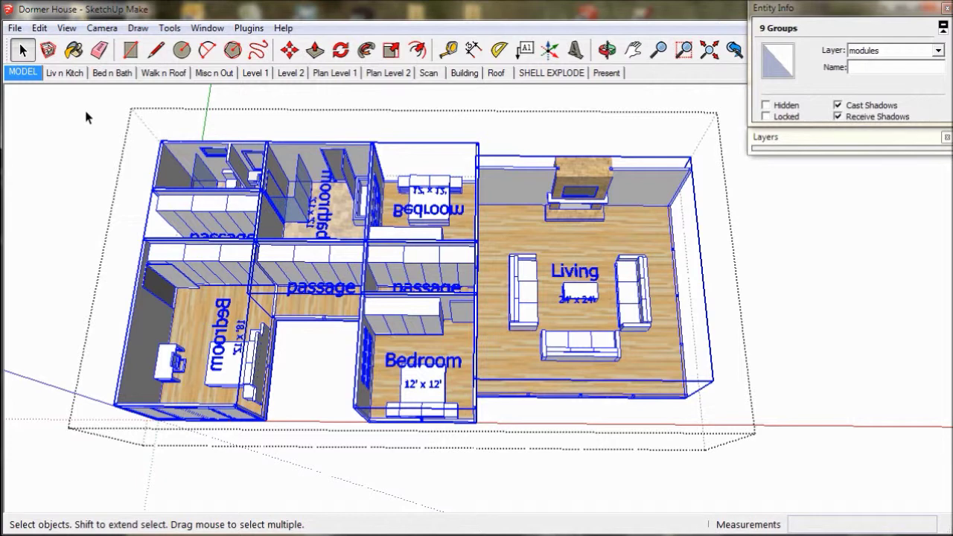
Explode the room groups inside L2, then delete the shell walls and floors in the SHELL EXPLODE scene
{"action": "right_click", "coordinate": [191, 150]}
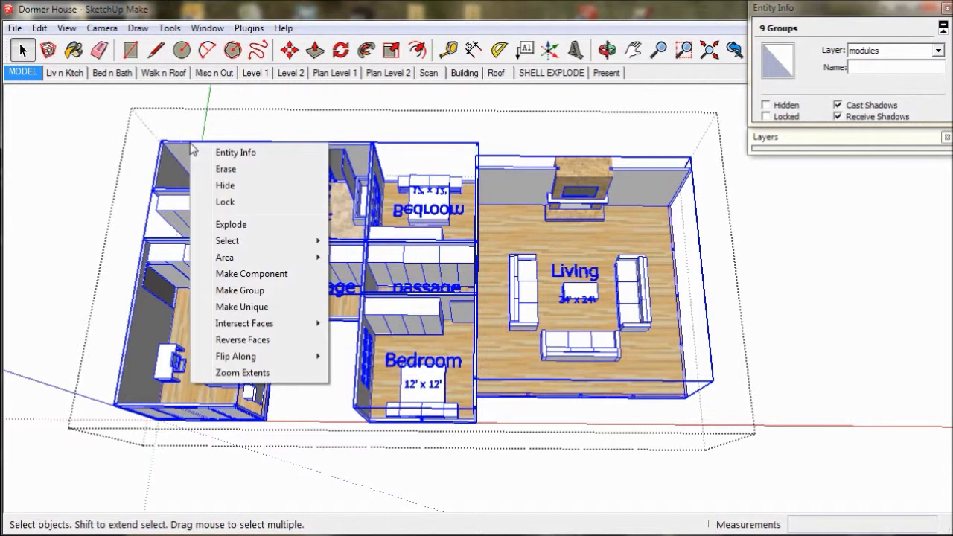
{"action": "left_click", "coordinate": [231, 224]}
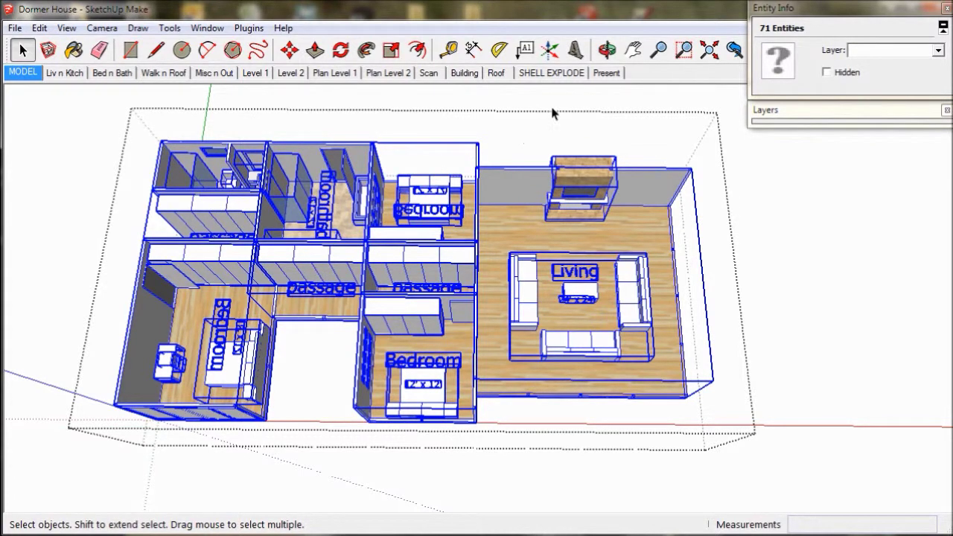
{"action": "left_click", "coordinate": [552, 73]}
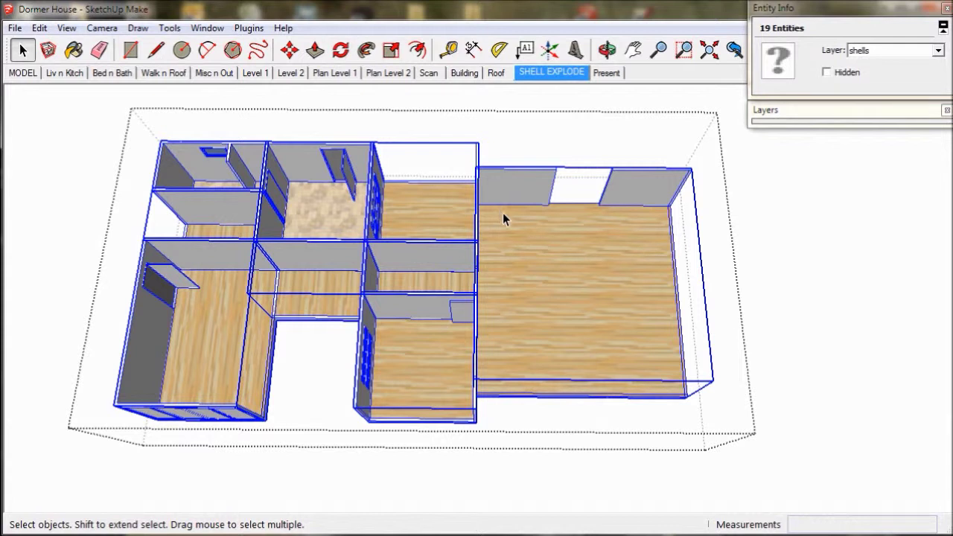
{"action": "left_click_drag", "start_coordinate": [142, 190], "coordinate": [97, 113]}
{"action": "key", "text": "Delete"}
Close the L2 group, return to the MODEL scene and select the L2 furniture group
{"action": "left_click", "coordinate": [57, 144]}
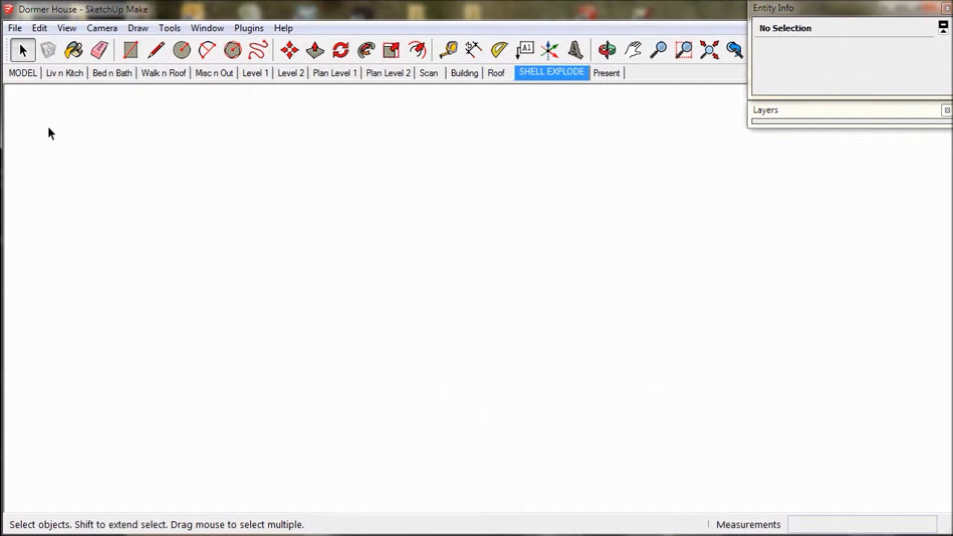
{"action": "left_click", "coordinate": [25, 74]}
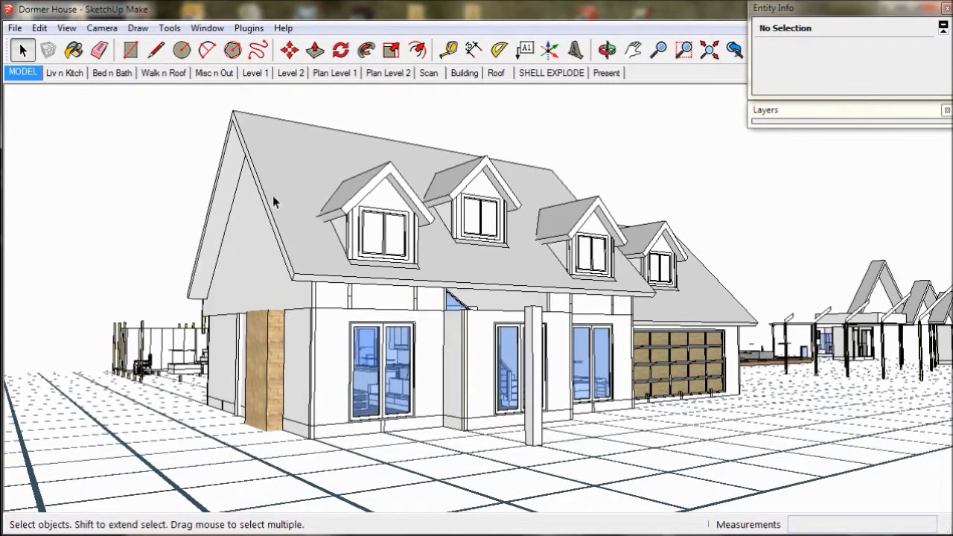
{"action": "middle_click_drag", "start_coordinate": [272, 195], "coordinate": [331, 428]}
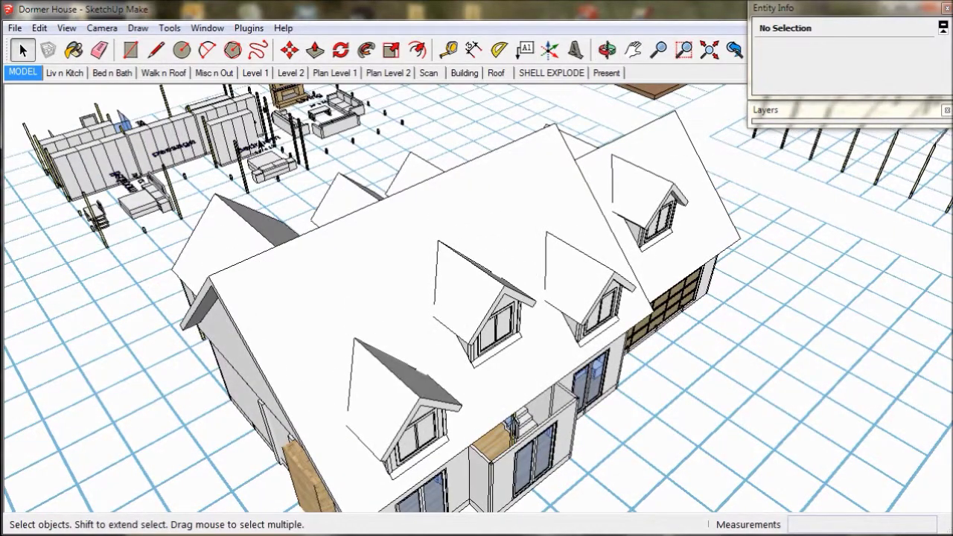
{"action": "left_click", "coordinate": [257, 143]}
{"action": "middle_click_drag", "start_coordinate": [257, 143], "coordinate": [186, 238]}
{"action": "scroll", "coordinate": [180, 240], "scroll_direction": "up", "scroll_amount": 5}
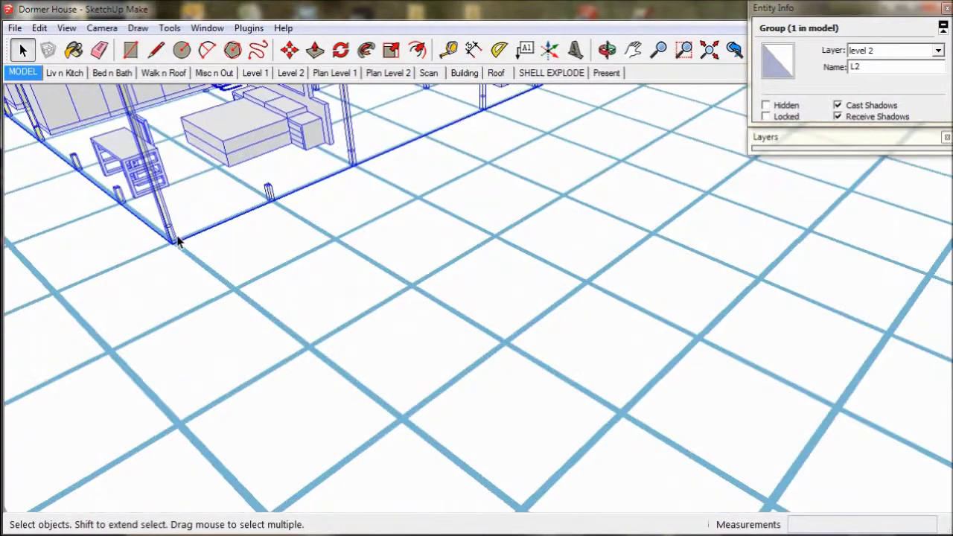
{"action": "scroll", "coordinate": [177, 240], "scroll_direction": "up", "scroll_amount": 5}
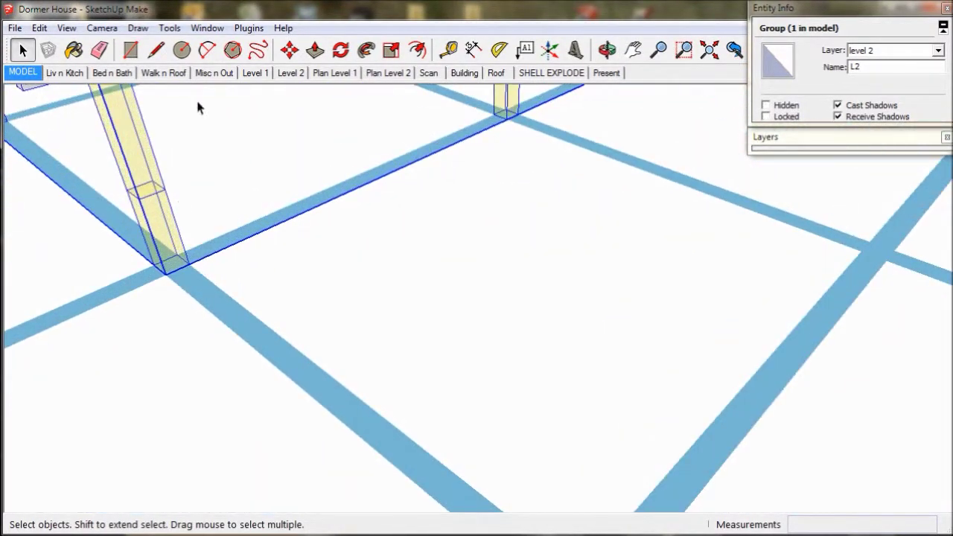
Move the L2 group by its corner post onto the upper-floor wall corner, about 72' 8 1/4"
{"action": "left_click", "coordinate": [289, 51]}
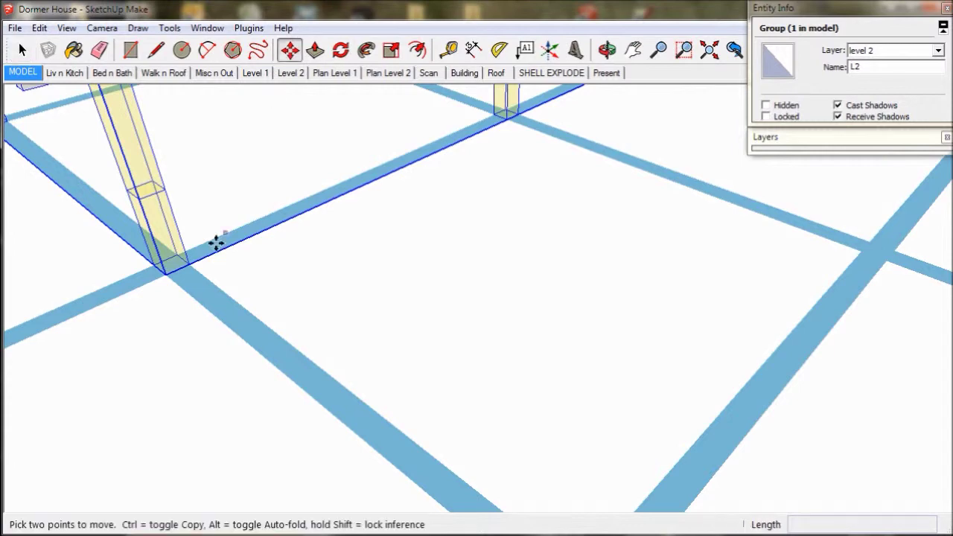
{"action": "left_click", "coordinate": [163, 272]}
{"action": "scroll", "coordinate": [30, 70], "scroll_direction": "down", "scroll_amount": 5}
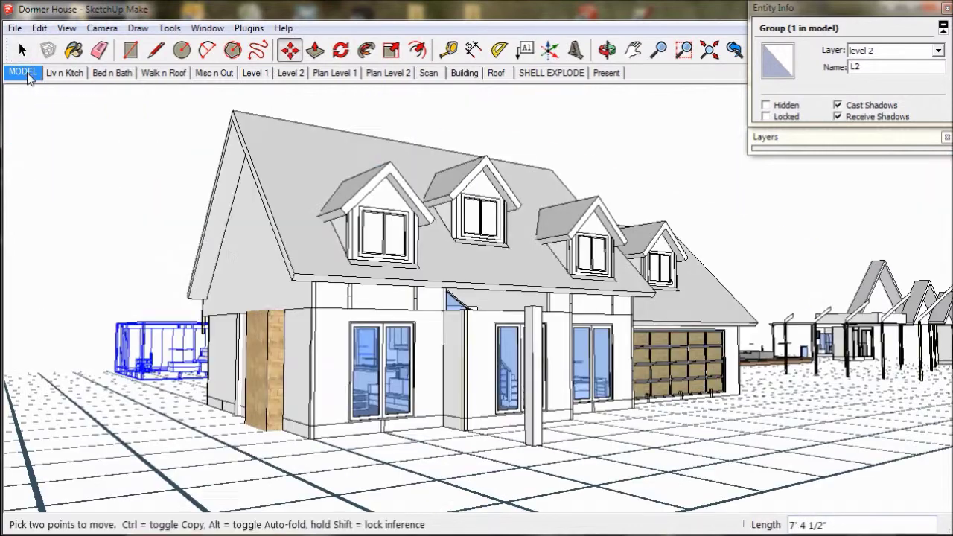
{"action": "scroll", "coordinate": [309, 304], "scroll_direction": "up", "scroll_amount": 5}
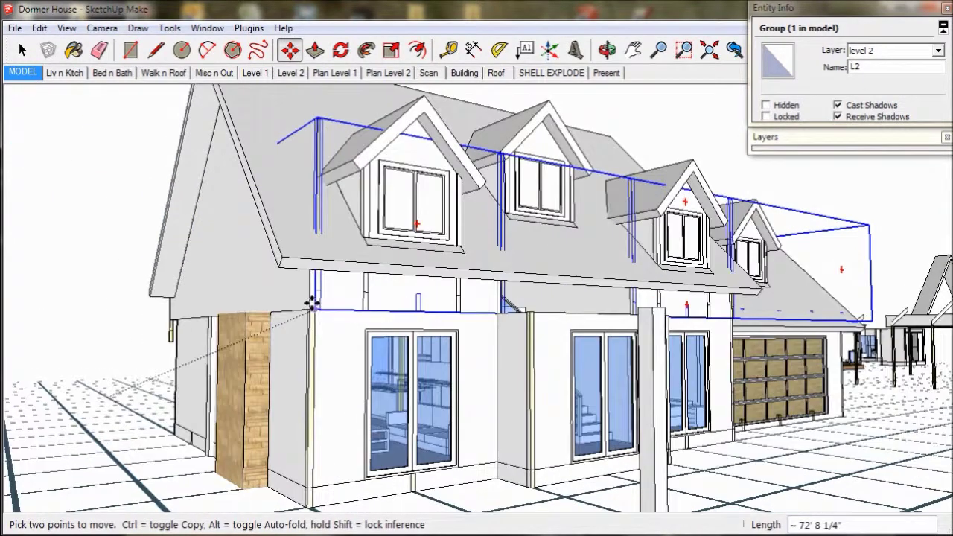
{"action": "scroll", "coordinate": [309, 304], "scroll_direction": "up", "scroll_amount": 8}
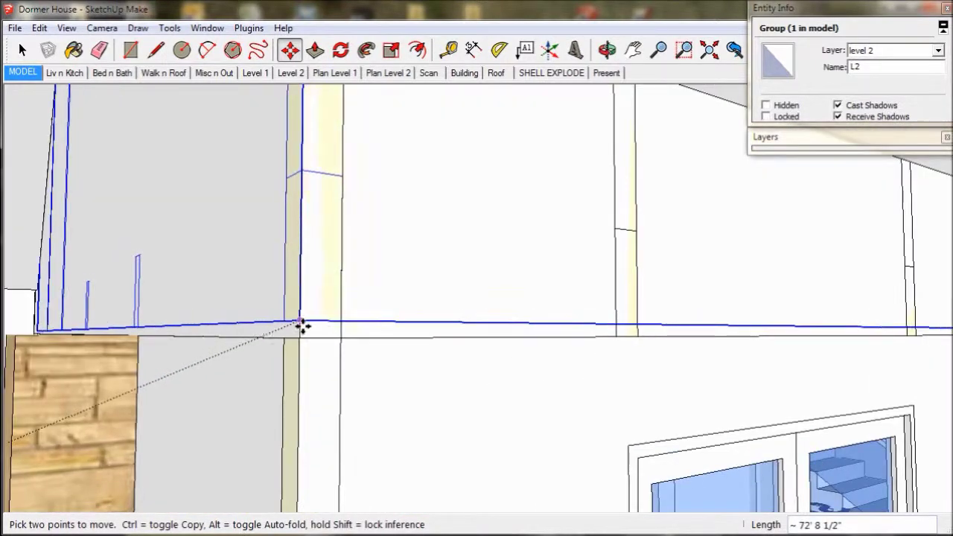
{"action": "left_click", "coordinate": [301, 338]}
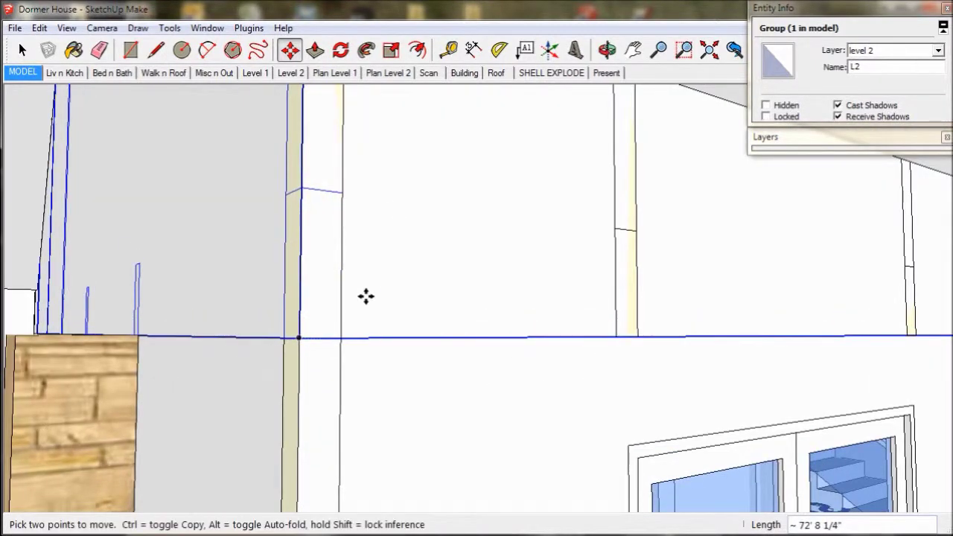
Switch to the Level 2 scene and orbit around the furnished upper floor
{"action": "left_click", "coordinate": [290, 73]}
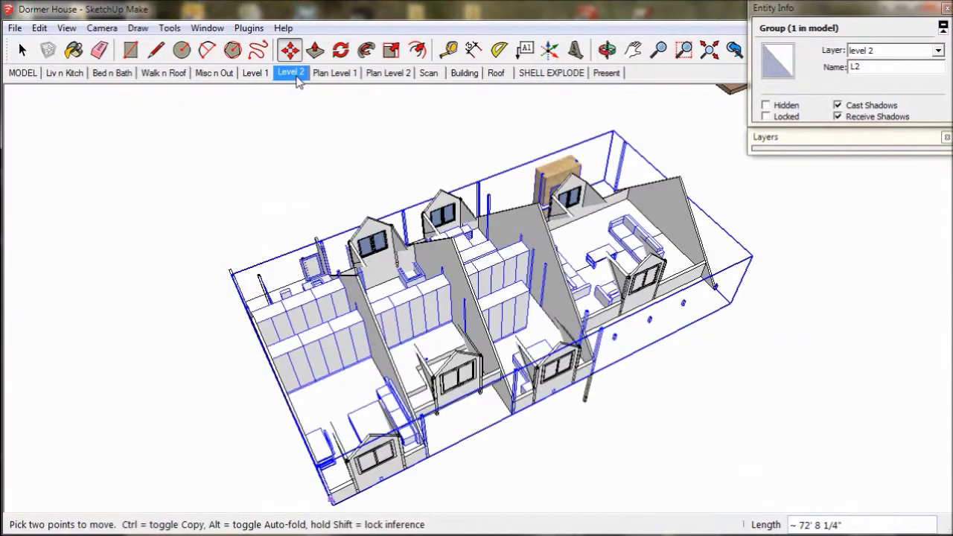
{"action": "middle_click_drag", "start_coordinate": [272, 247], "coordinate": [419, 506]}
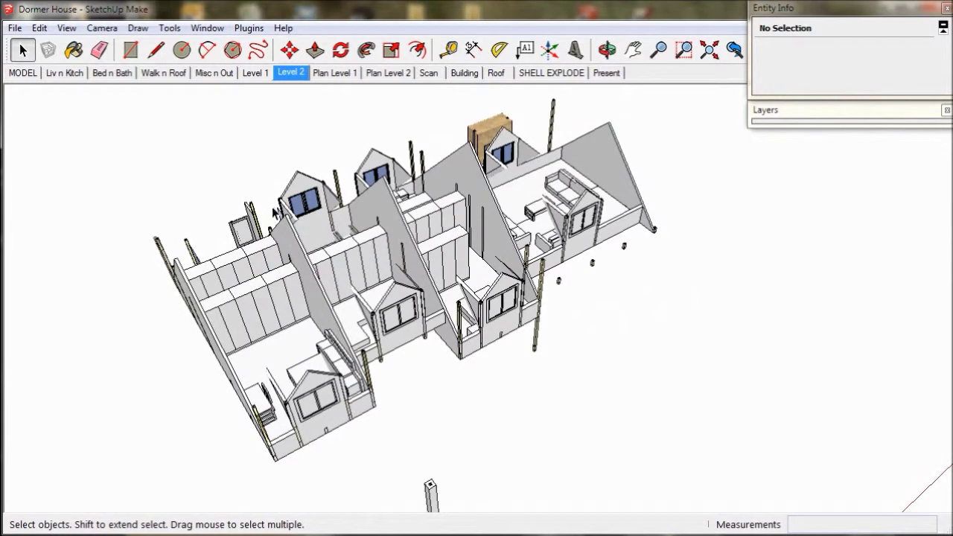
{"action": "middle_click_drag", "start_coordinate": [276, 213], "coordinate": [340, 251]}
In SHELL EXPLODE, explode all twelve wall and gable spandrel groups, then reselect the loose geometry
{"action": "left_click", "coordinate": [551, 72]}
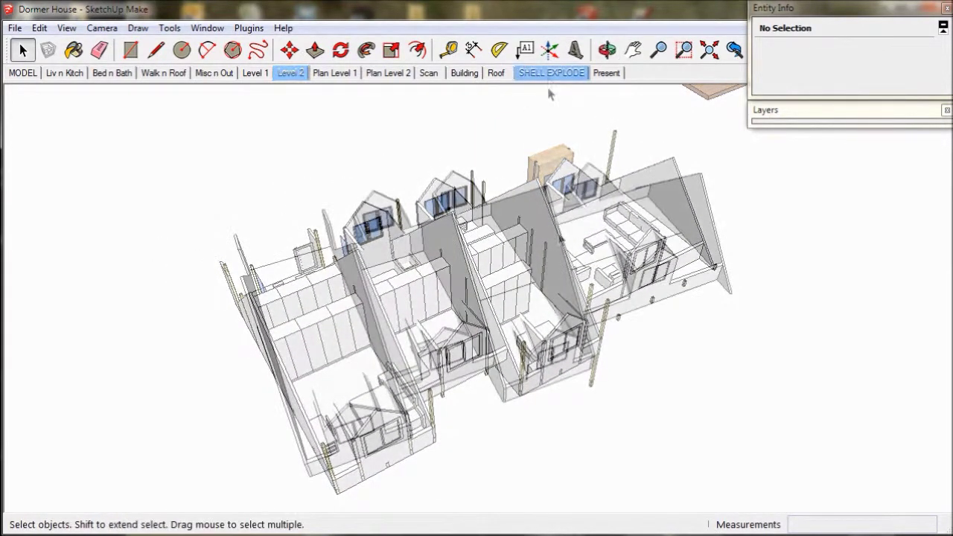
{"action": "left_click", "coordinate": [560, 238]}
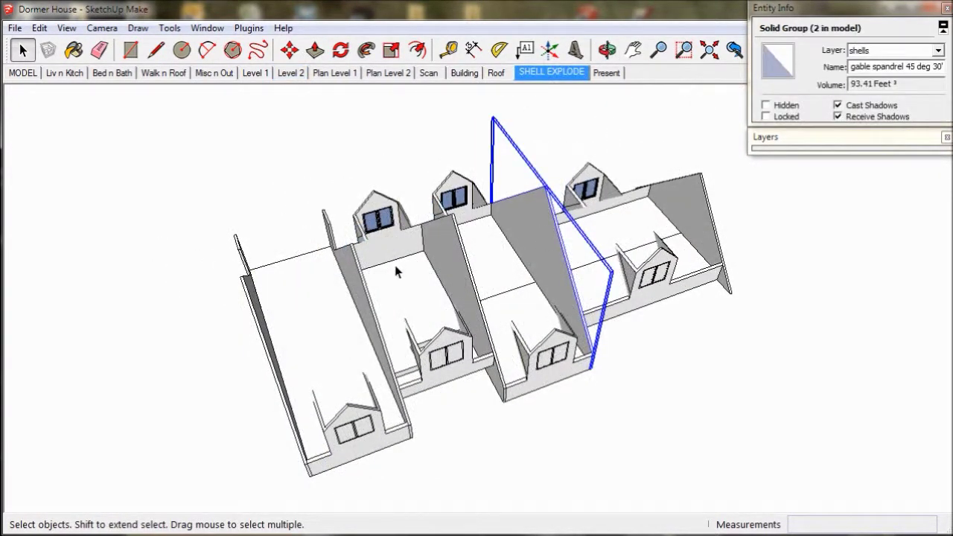
{"action": "left_click", "coordinate": [357, 274]}
{"action": "key", "text": "ctrl+z"}
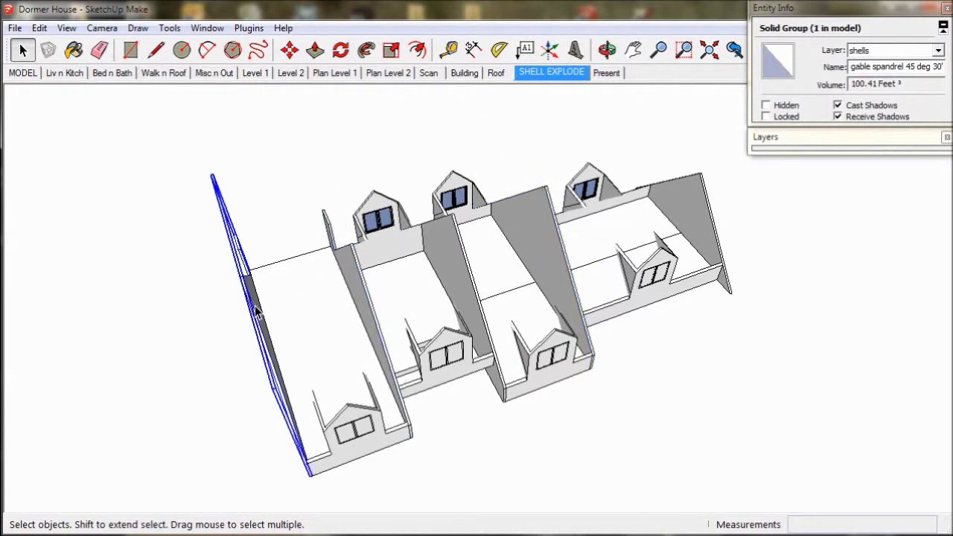
{"action": "middle_click_drag", "start_coordinate": [500, 315], "coordinate": [417, 310]}
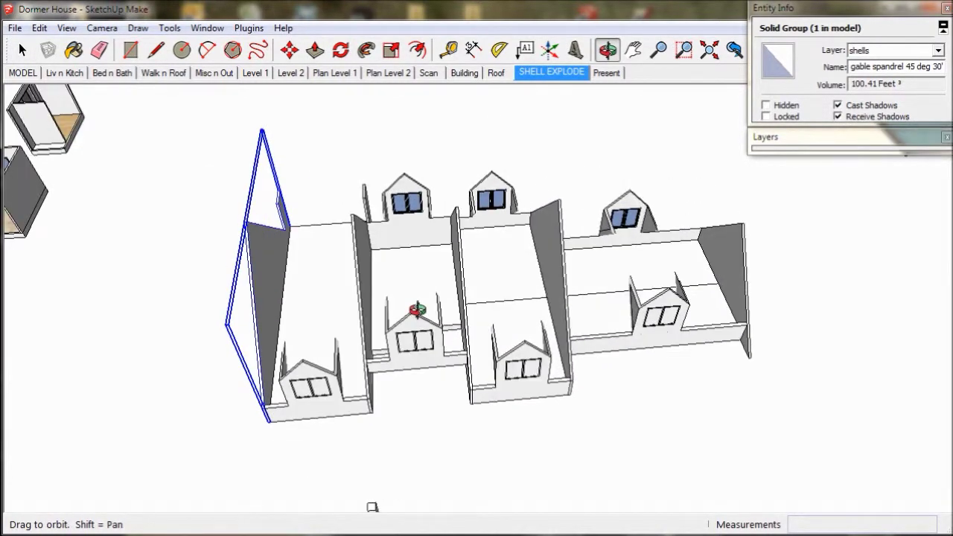
{"action": "left_click_drag", "start_coordinate": [164, 121], "coordinate": [822, 460]}
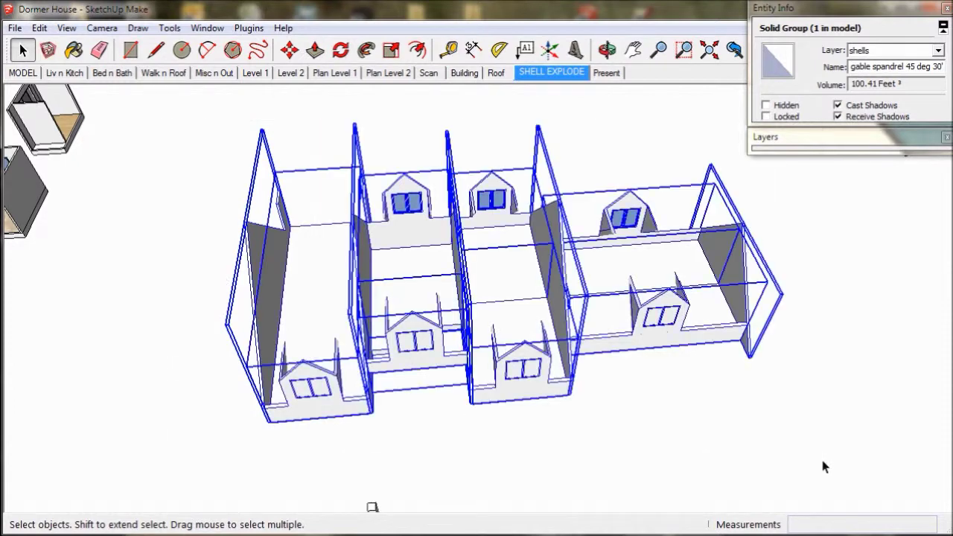
{"action": "middle_click_drag", "start_coordinate": [552, 337], "coordinate": [645, 330]}
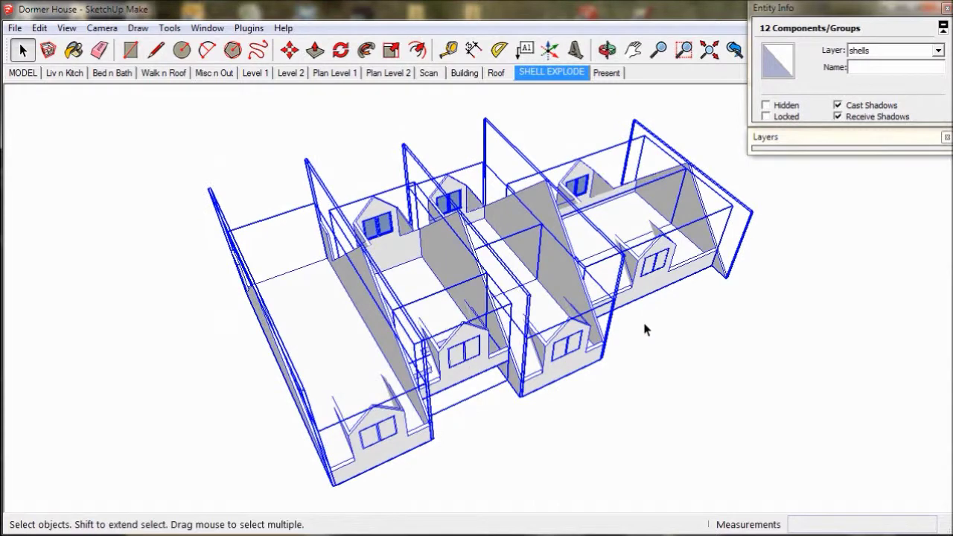
{"action": "right_click", "coordinate": [561, 240]}
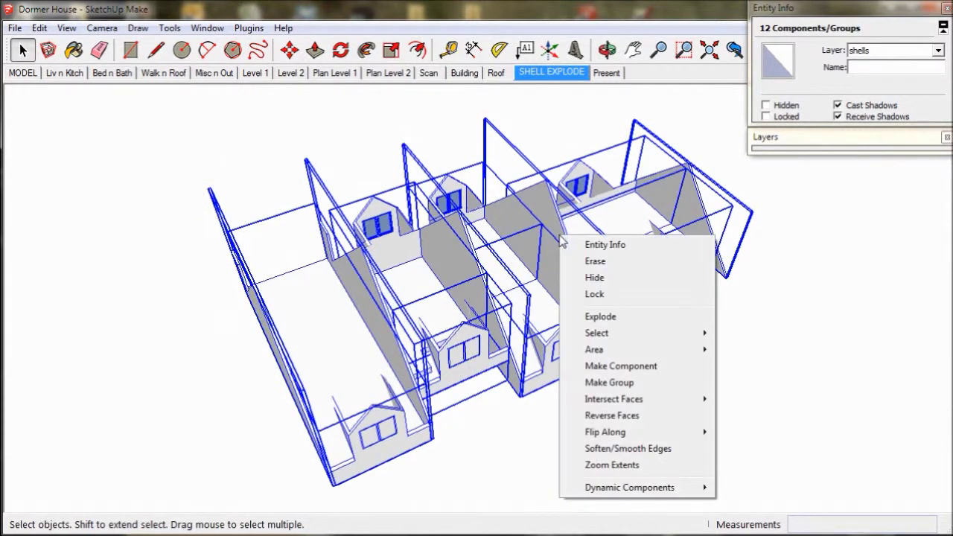
{"action": "left_click", "coordinate": [600, 317]}
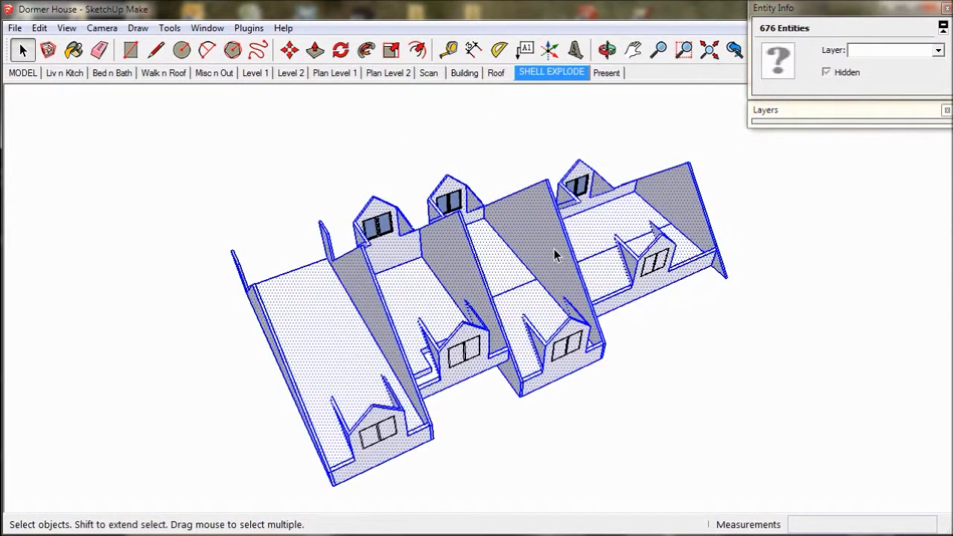
{"action": "middle_click_drag", "start_coordinate": [553, 248], "coordinate": [418, 258]}
{"action": "left_click_drag", "start_coordinate": [313, 391], "coordinate": [885, 462]}
Group the loose shell geometry as SHELL L2 on the shells layer, then show the Level 2 scene
{"action": "right_click", "coordinate": [539, 304]}
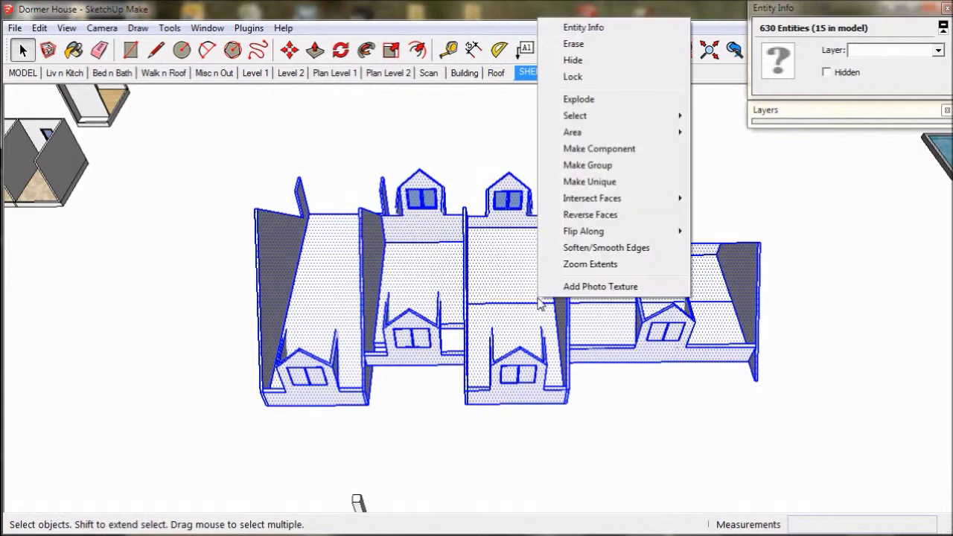
{"action": "left_click", "coordinate": [580, 166]}
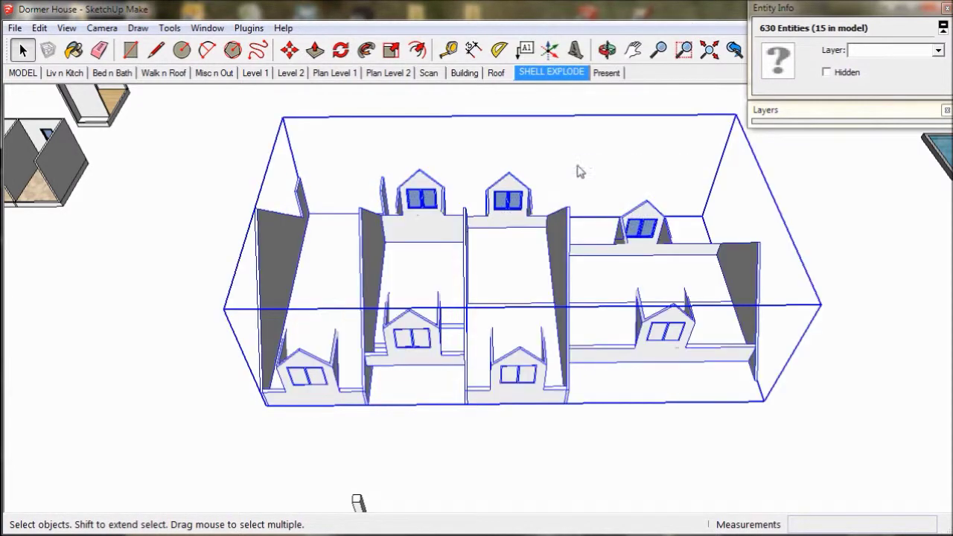
{"action": "left_click", "coordinate": [938, 52]}
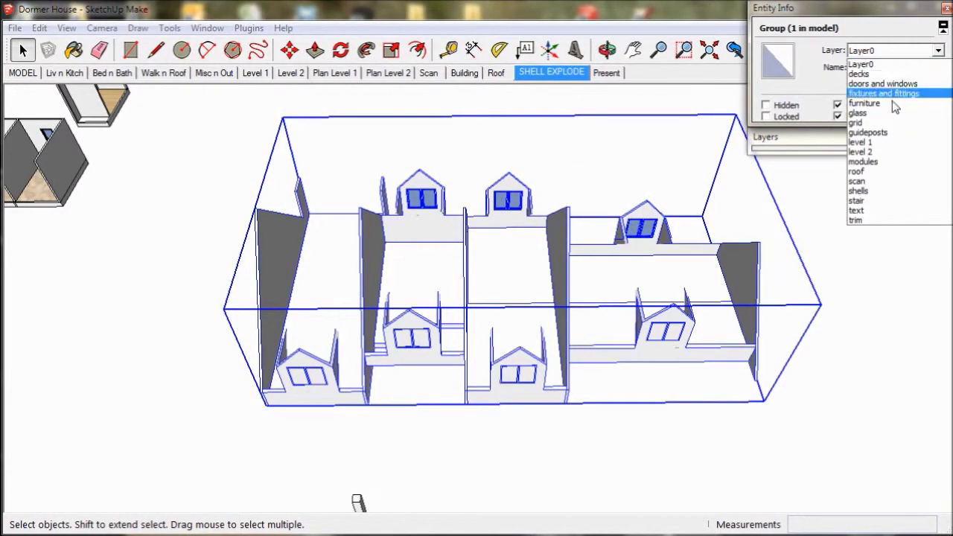
{"action": "left_click", "coordinate": [868, 192]}
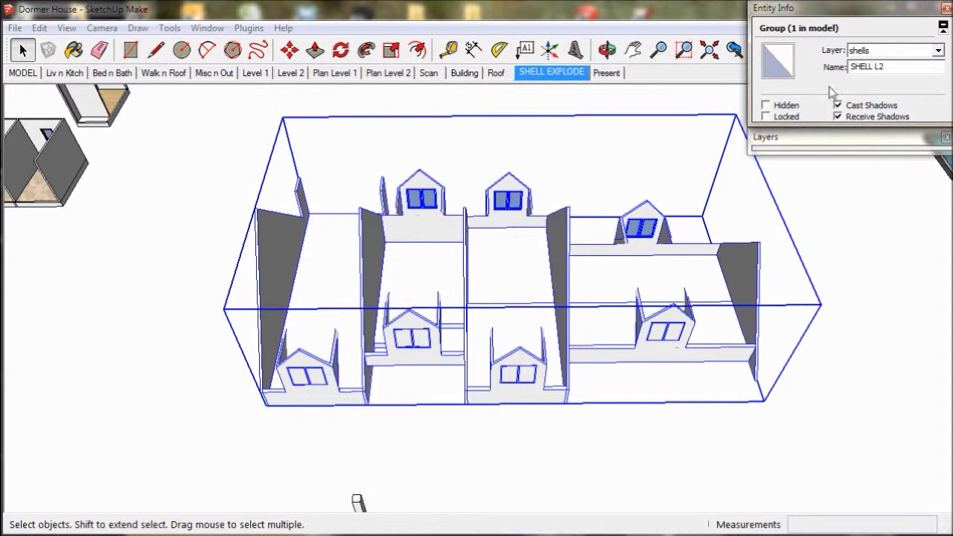
{"action": "middle_click_drag", "start_coordinate": [766, 199], "coordinate": [697, 259]}
{"action": "left_click", "coordinate": [290, 72]}
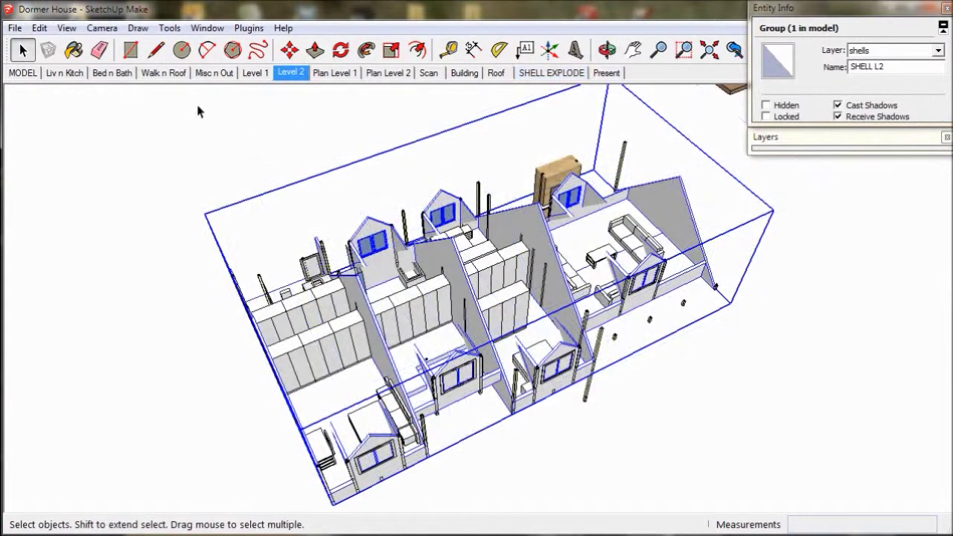
Cut the SHELL L2 group and paste it in place inside the L2 level group
{"action": "left_click", "coordinate": [40, 28]}
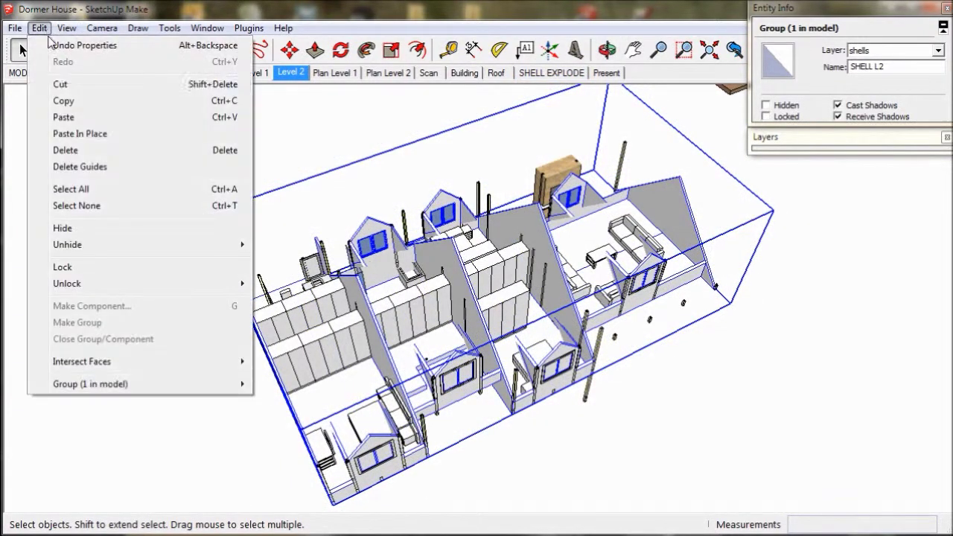
{"action": "left_click", "coordinate": [79, 105]}
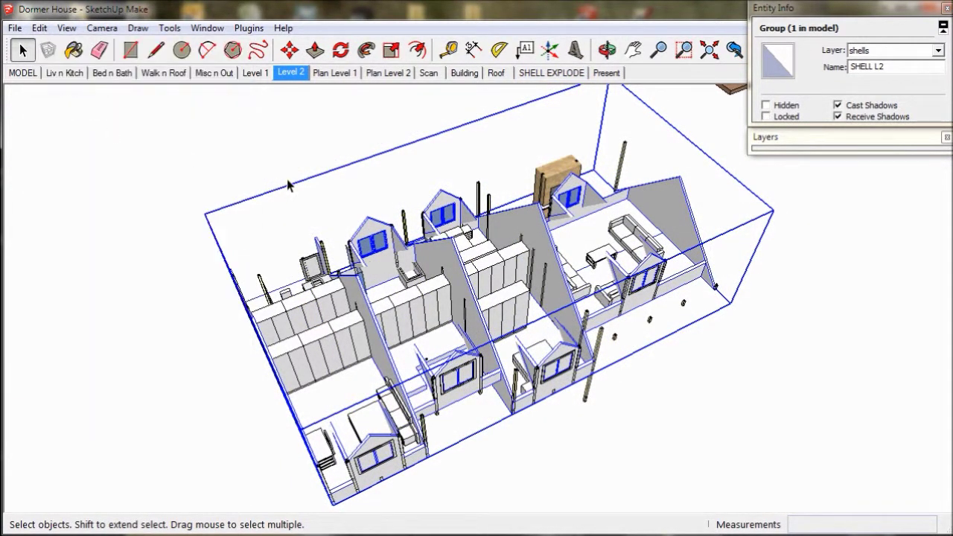
{"action": "key", "text": "Delete"}
{"action": "left_click", "coordinate": [332, 301]}
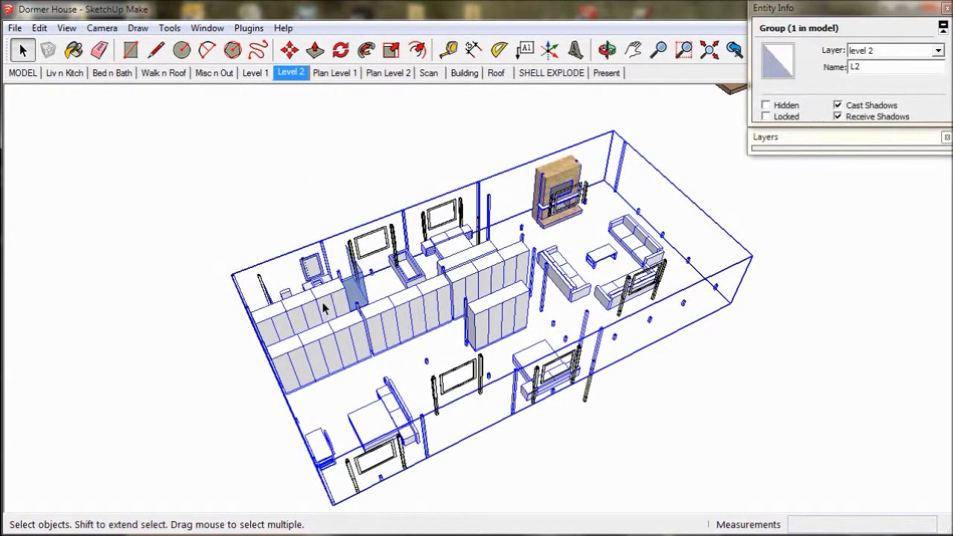
{"action": "double_click", "coordinate": [323, 307]}
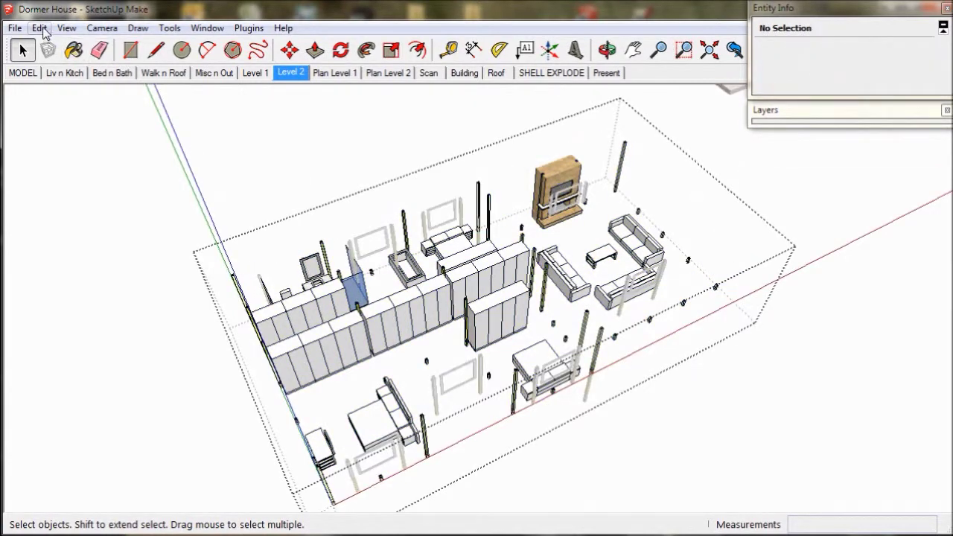
{"action": "left_click", "coordinate": [39, 28]}
{"action": "left_click", "coordinate": [75, 134]}
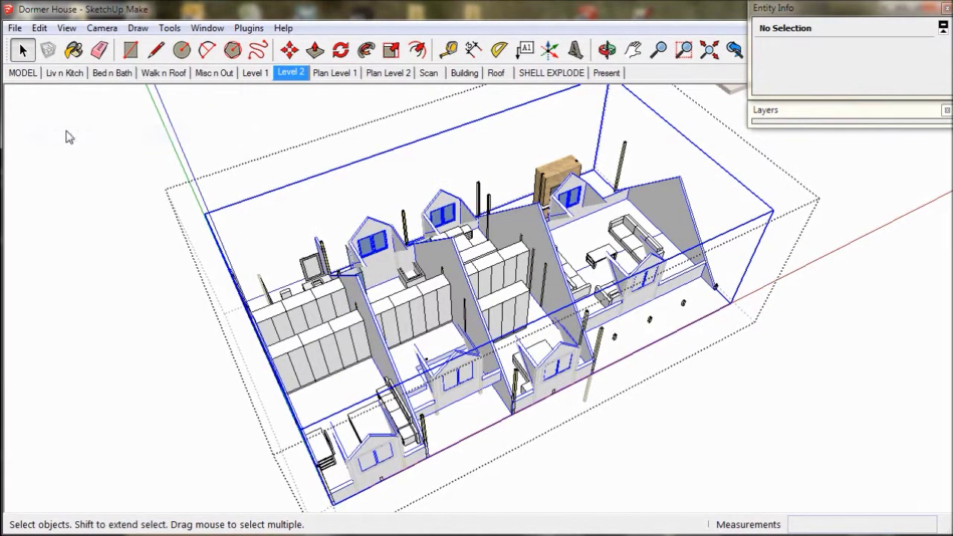
Draw a small rectangle on the triangular grey shell wall face
{"action": "left_click", "coordinate": [142, 291]}
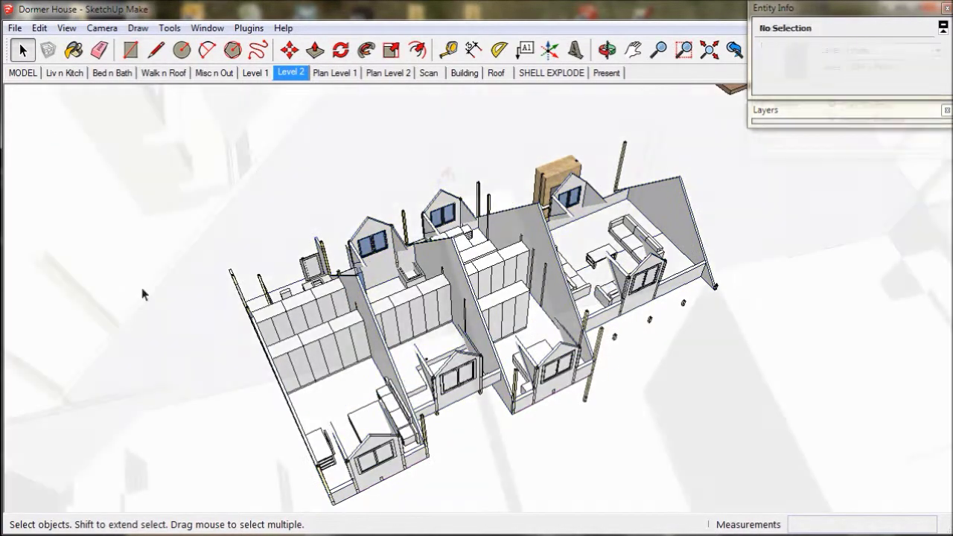
{"action": "scroll", "coordinate": [417, 283], "scroll_direction": "up", "scroll_amount": 10}
{"action": "key", "text": "r"}
{"action": "left_click", "coordinate": [431, 179]}
{"action": "middle_click_drag", "start_coordinate": [427, 292], "coordinate": [439, 331]}
{"action": "scroll", "coordinate": [449, 336], "scroll_direction": "up", "scroll_amount": 6}
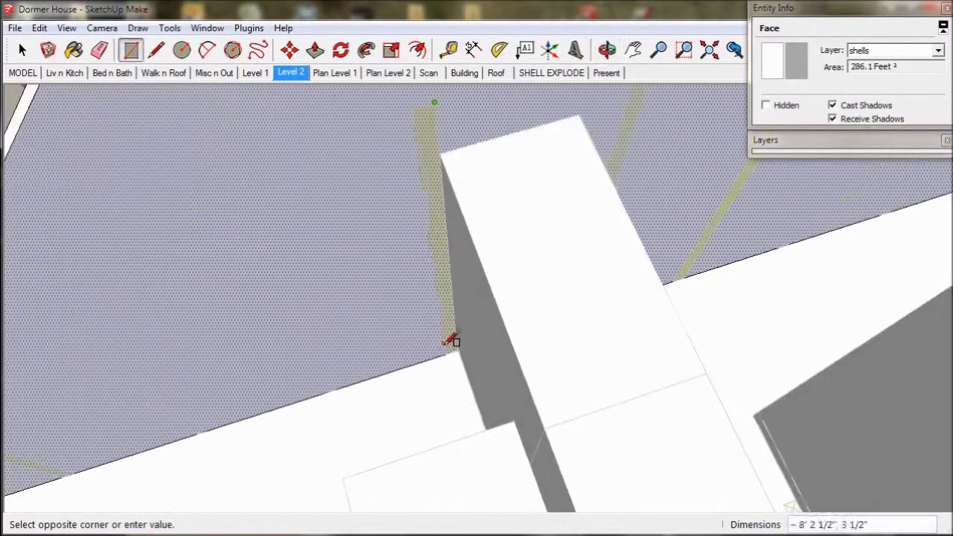
{"action": "left_click", "coordinate": [449, 353]}
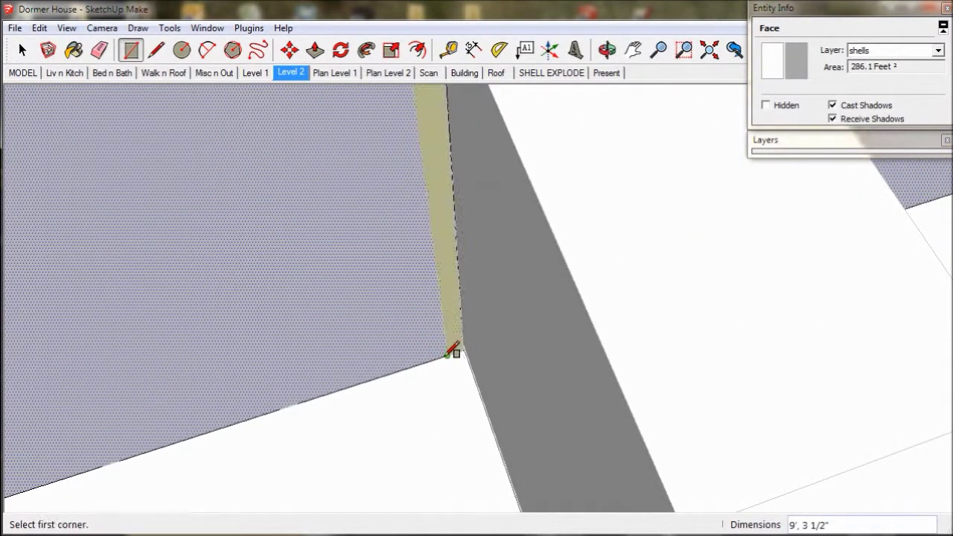
{"action": "scroll", "coordinate": [447, 357], "scroll_direction": "down", "scroll_amount": 5}
{"action": "middle_click_drag", "start_coordinate": [447, 357], "coordinate": [353, 187]}
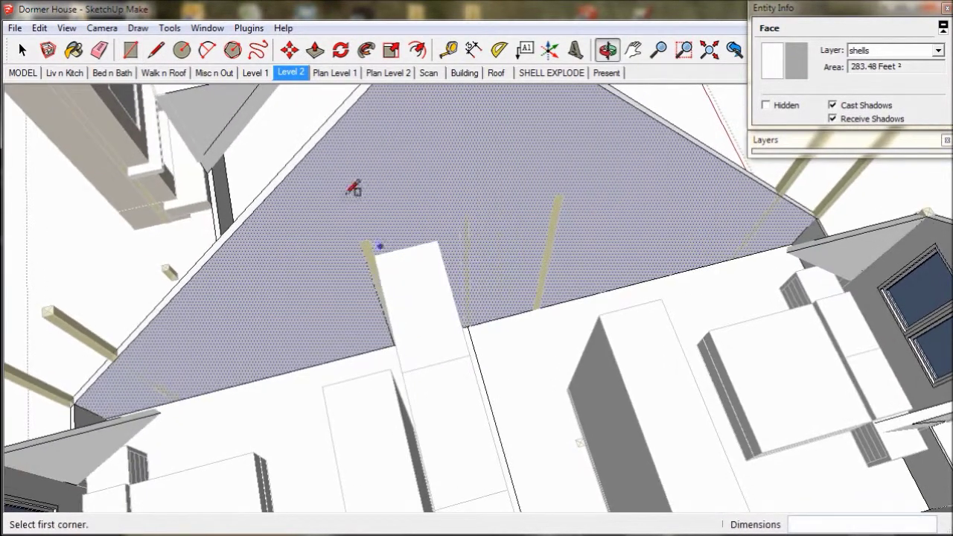
Push/Pull the small rectangle out into a thin post about 11' 8 1/2" tall
{"action": "left_click", "coordinate": [312, 54]}
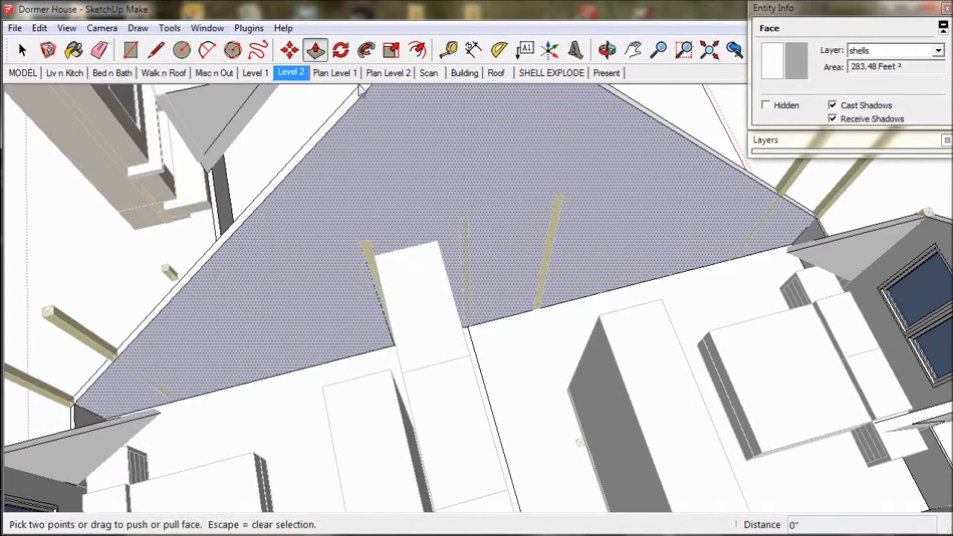
{"action": "left_click", "coordinate": [557, 216]}
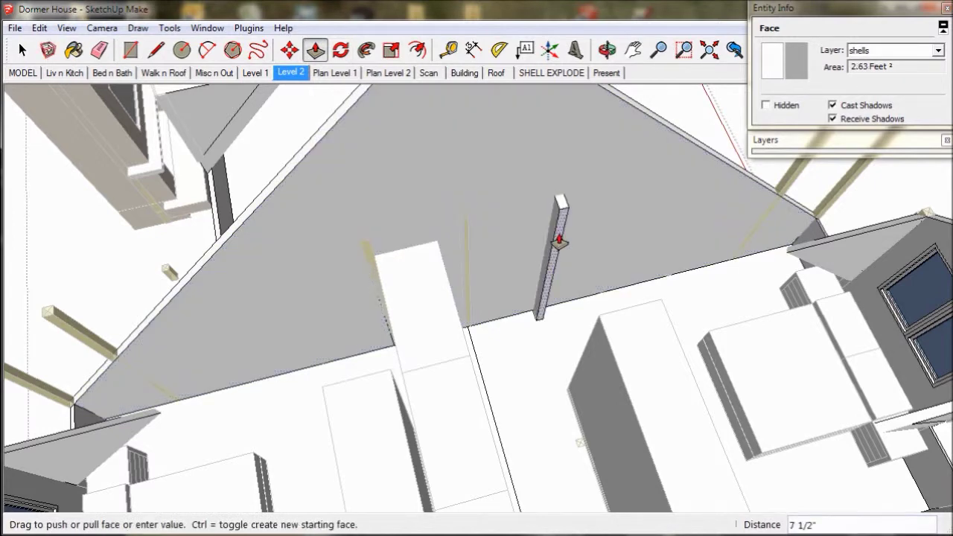
{"action": "middle_click_drag", "start_coordinate": [560, 247], "coordinate": [743, 398]}
{"action": "left_click", "coordinate": [750, 398]}
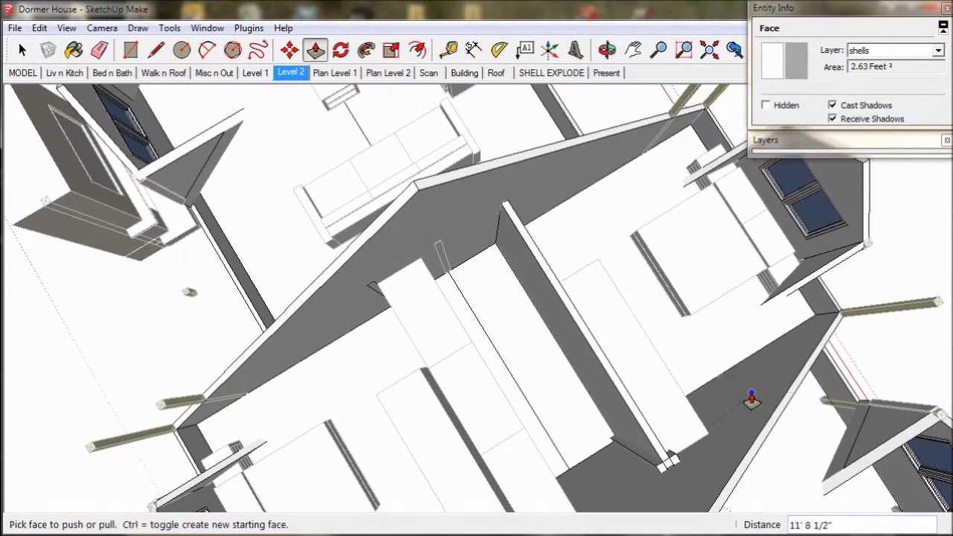
{"action": "middle_click_drag", "start_coordinate": [394, 398], "coordinate": [281, 320]}
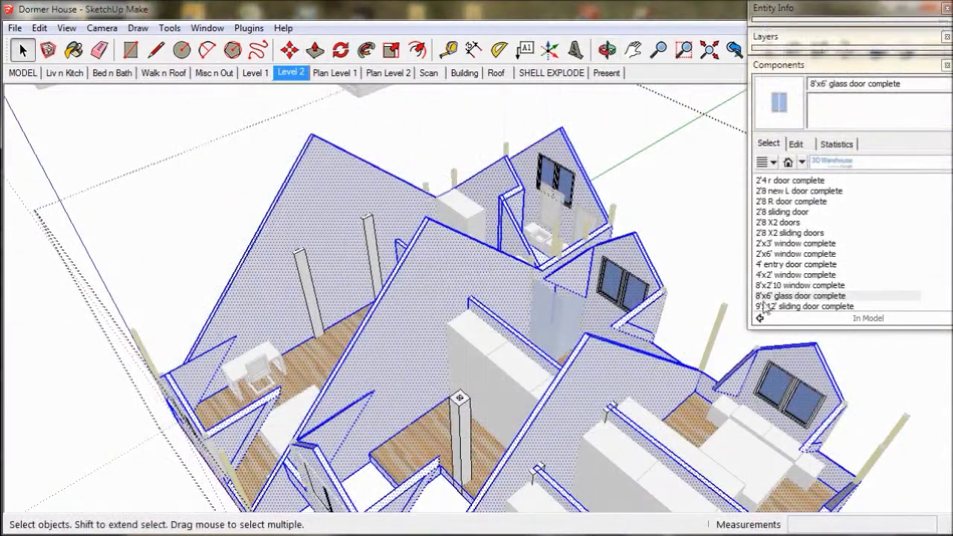
Insert an 8'x6' glass door complete component and move it into the upper-floor wall
{"action": "left_click", "coordinate": [774, 298]}
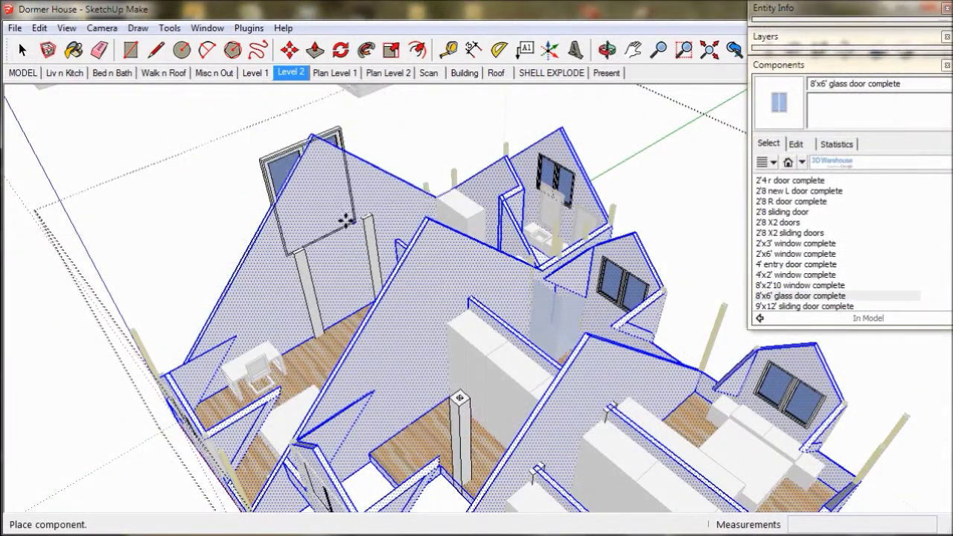
{"action": "left_click", "coordinate": [337, 220]}
{"action": "key", "text": "m"}
{"action": "scroll", "coordinate": [277, 140], "scroll_direction": "up", "scroll_amount": 3}
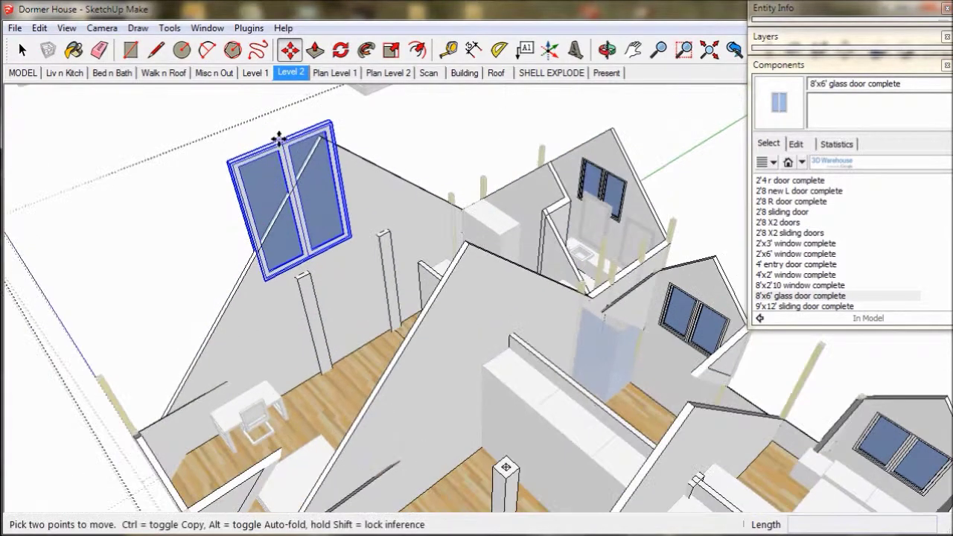
{"action": "left_click", "coordinate": [278, 141]}
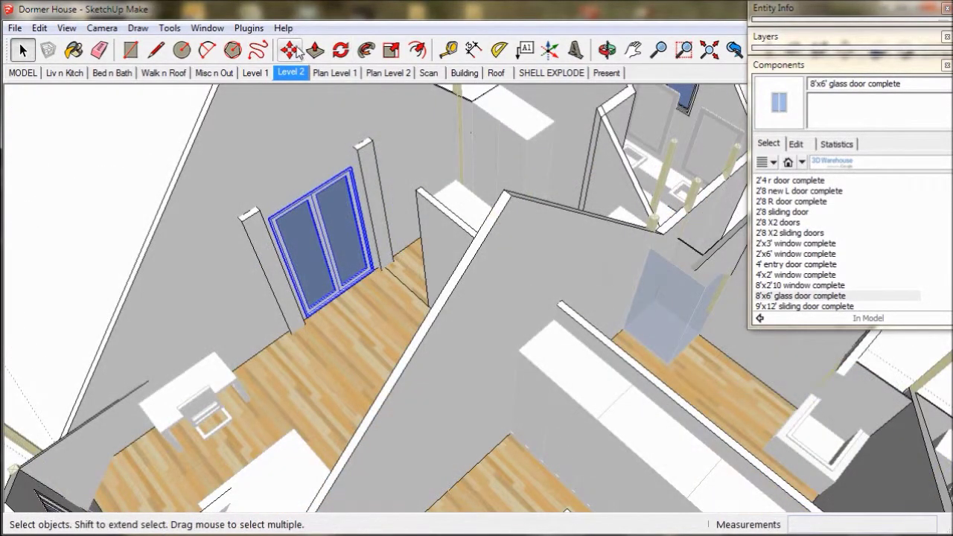
Copy the glass door 12' along the wall
{"action": "left_click", "coordinate": [295, 51]}
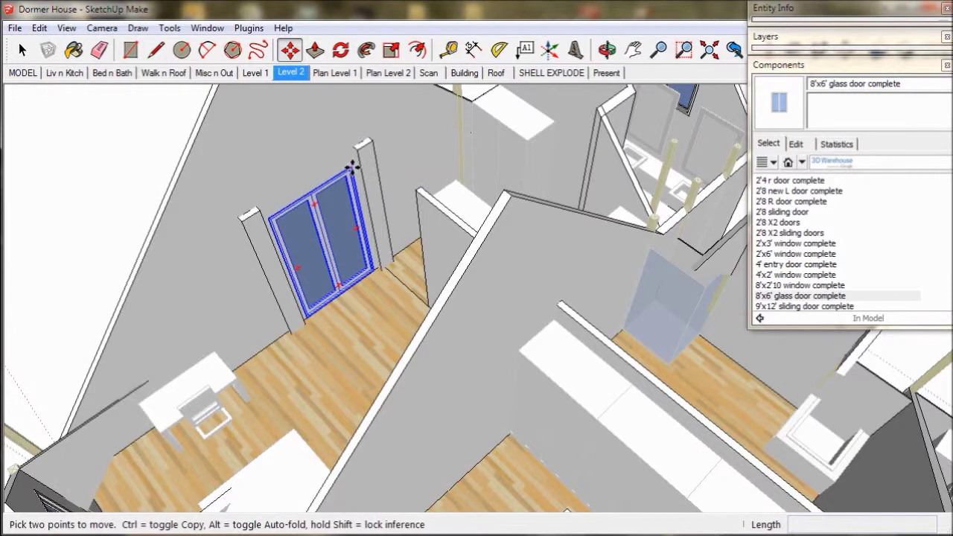
{"action": "key", "text": "ctrl"}
{"action": "left_click", "coordinate": [352, 168]}
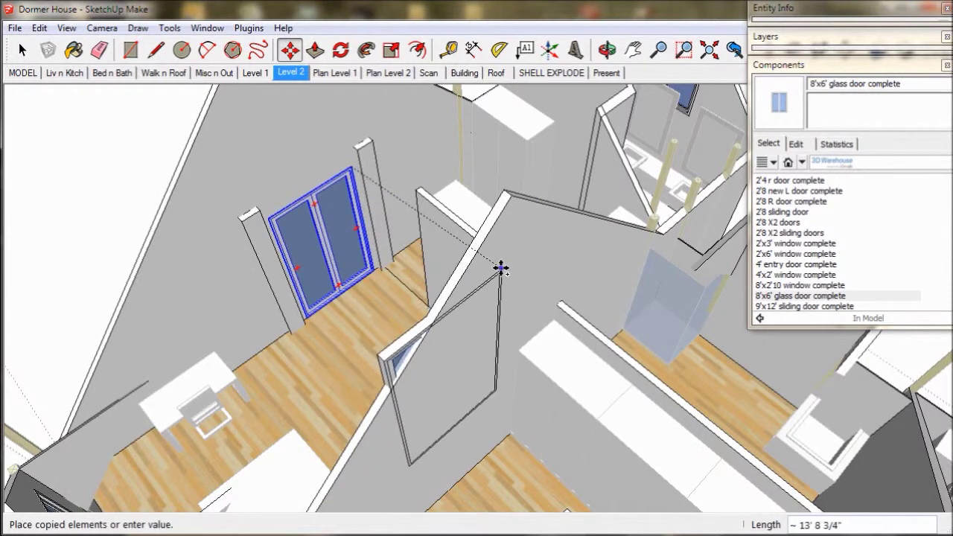
{"action": "type", "text": "12'"}
{"action": "key", "text": "Return"}
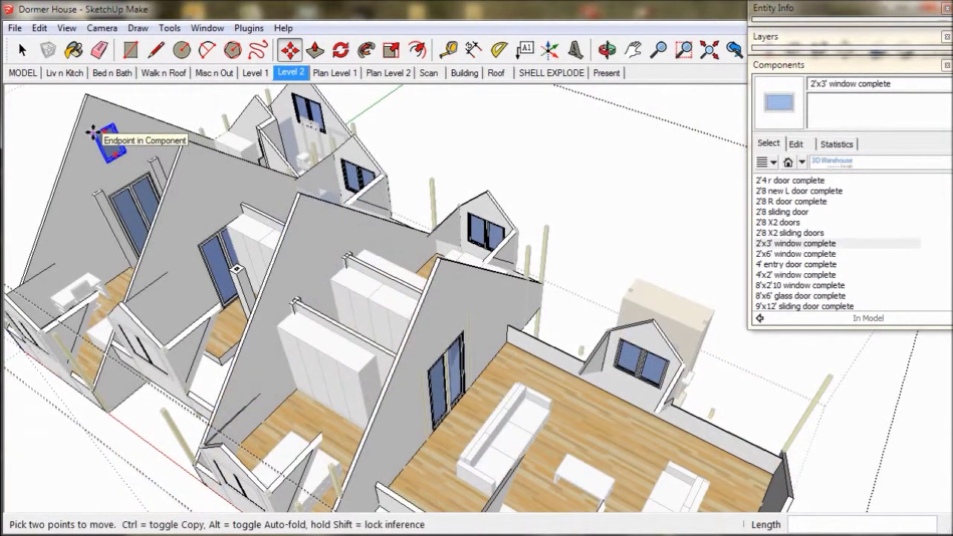
Shift the box and bathtub into place and start placing a 2'8 R door complete
{"action": "left_click", "coordinate": [96, 132]}
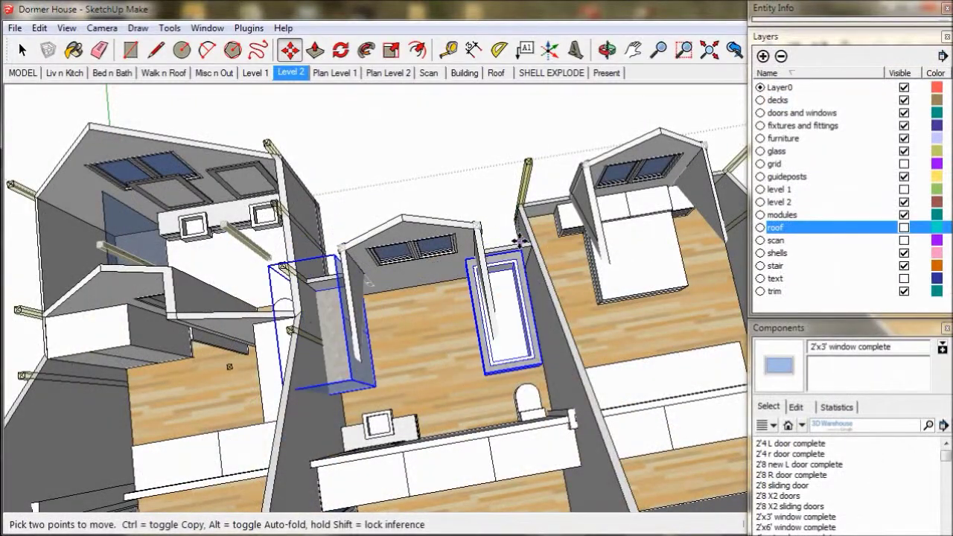
{"action": "left_click", "coordinate": [519, 242]}
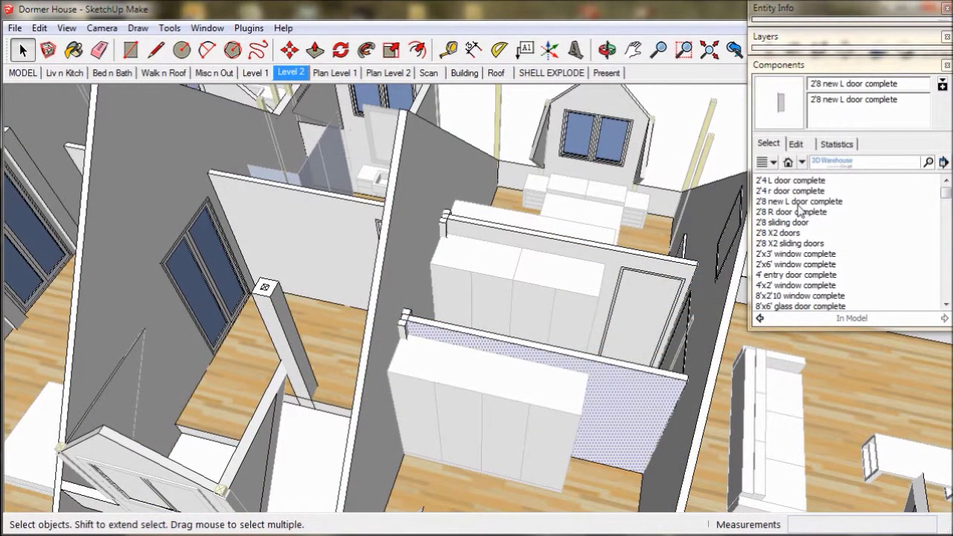
{"action": "left_click", "coordinate": [799, 212]}
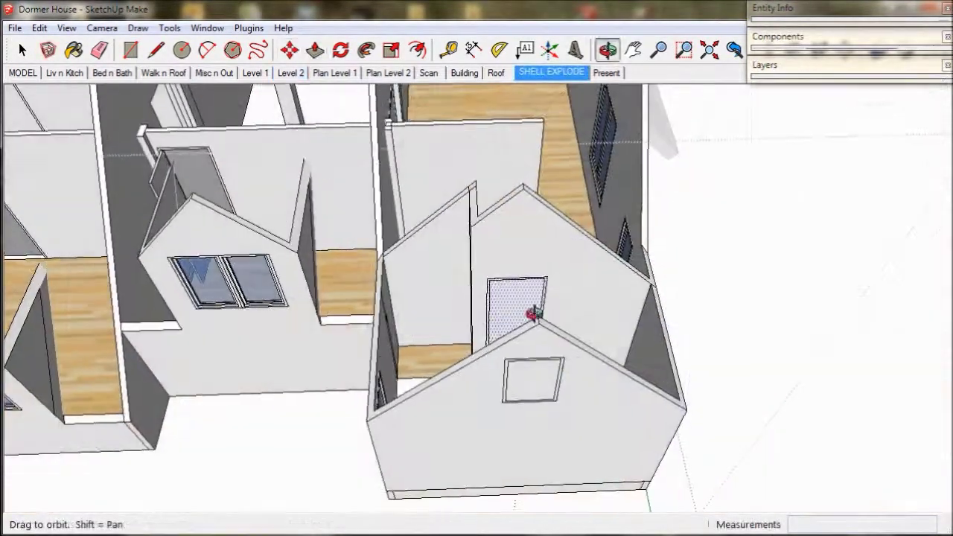
Push/Pull the small window and door faces back into openings in the exploded shell walls
{"action": "middle_click_drag", "start_coordinate": [529, 311], "coordinate": [523, 393]}
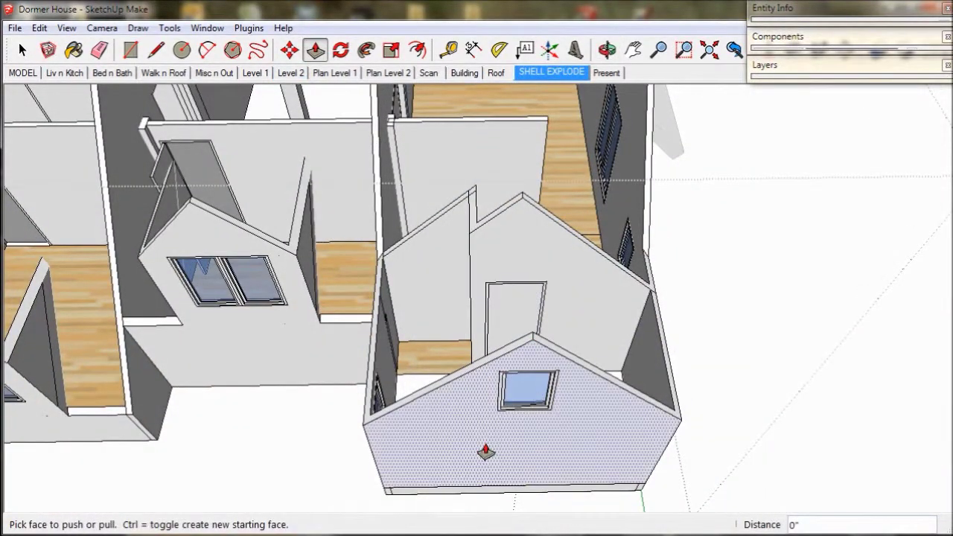
{"action": "middle_click_drag", "start_coordinate": [490, 451], "coordinate": [612, 451]}
{"action": "left_click", "coordinate": [537, 447]}
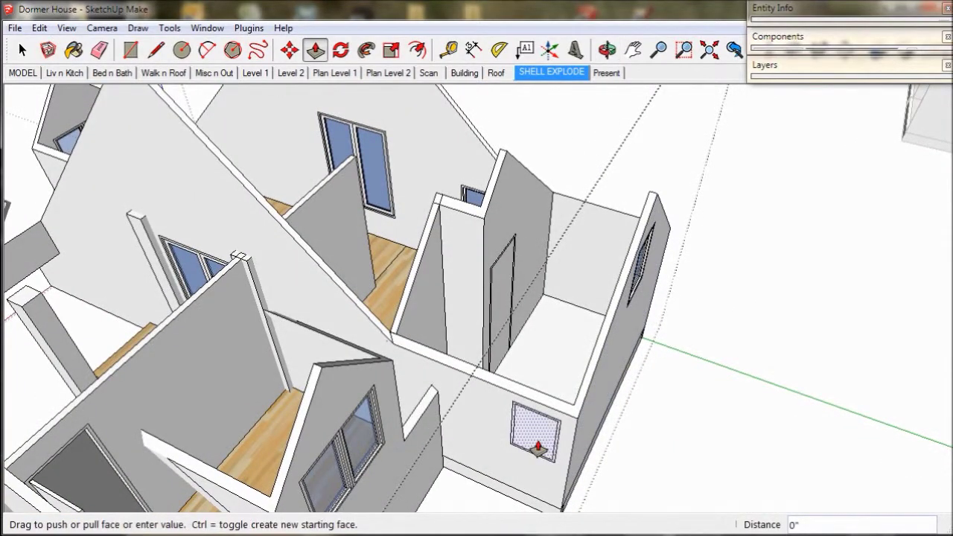
{"action": "left_click", "coordinate": [541, 446]}
{"action": "middle_click_drag", "start_coordinate": [540, 446], "coordinate": [383, 390]}
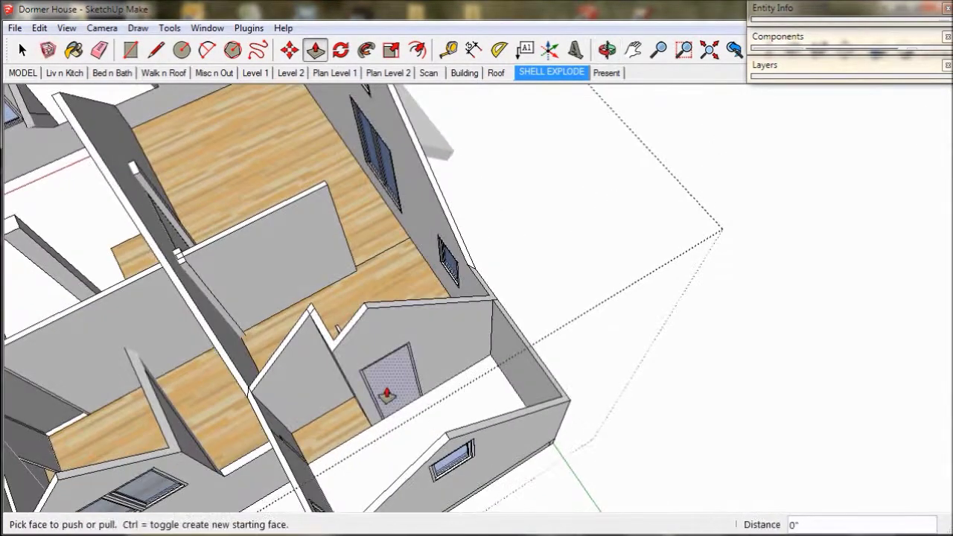
{"action": "left_click", "coordinate": [382, 389]}
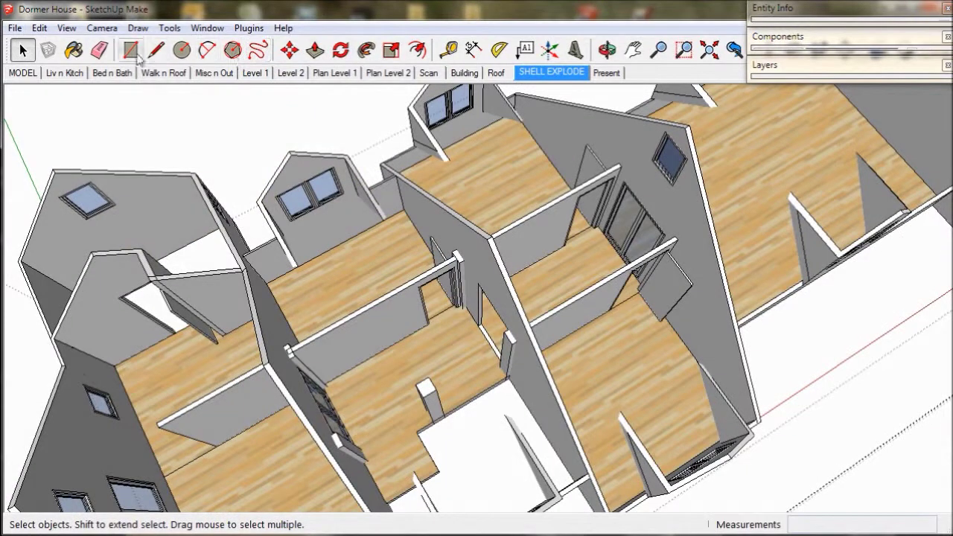
Erase the stray edges left at the interior doorway
{"action": "left_click", "coordinate": [101, 50]}
{"action": "scroll", "coordinate": [595, 238], "scroll_direction": "up", "scroll_amount": 4}
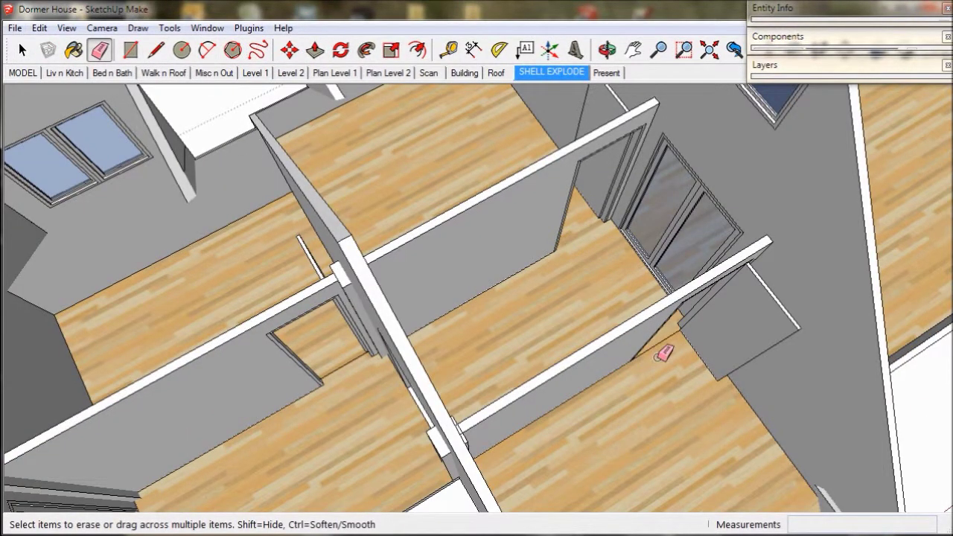
{"action": "mouse_move", "coordinate": [612, 366]}
{"action": "middle_mouse_down"}
{"action": "mouse_move", "coordinate": [559, 295]}
{"action": "mouse_move", "coordinate": [588, 272]}
{"action": "mouse_move", "coordinate": [723, 264]}
{"action": "mouse_move", "coordinate": [629, 292]}
{"action": "middle_mouse_up"}
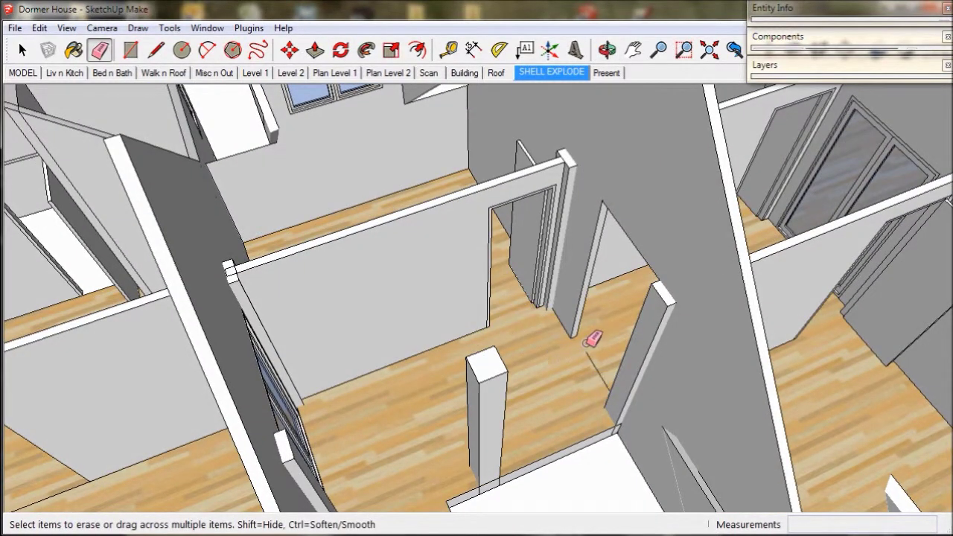
{"action": "middle_click_drag", "start_coordinate": [596, 356], "coordinate": [525, 392]}
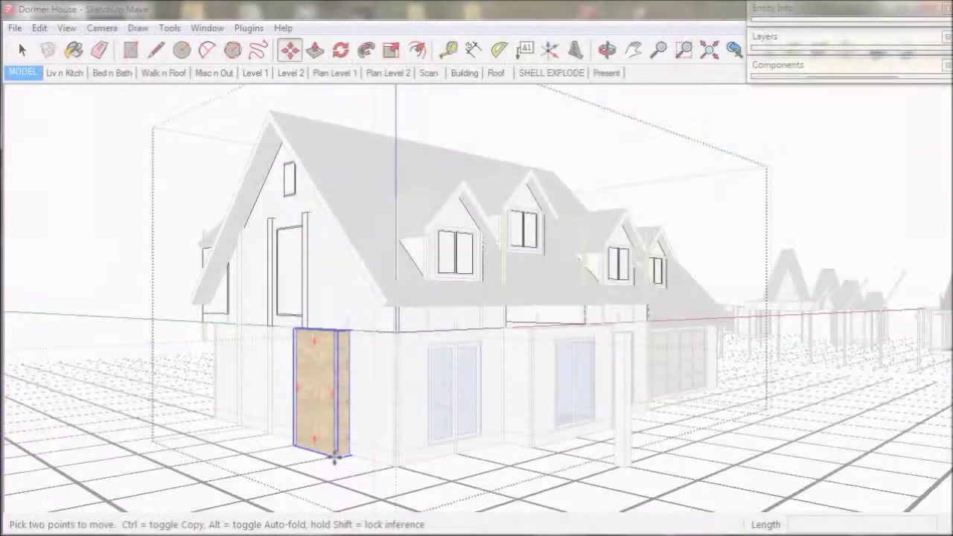
Move the stone pillar up 10'
{"action": "scroll", "coordinate": [336, 457], "scroll_direction": "up", "scroll_amount": 3}
{"action": "left_click", "coordinate": [335, 456]}
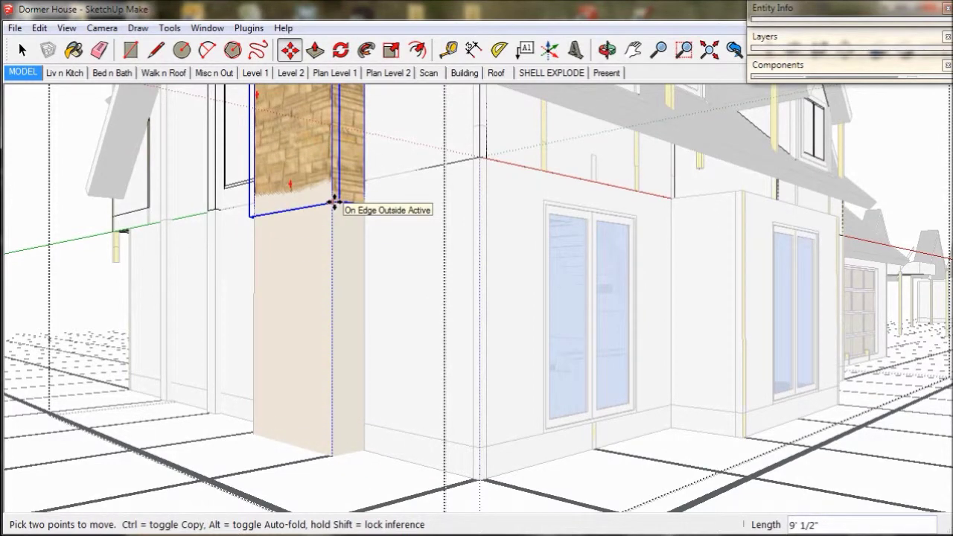
{"action": "left_click", "coordinate": [332, 179]}
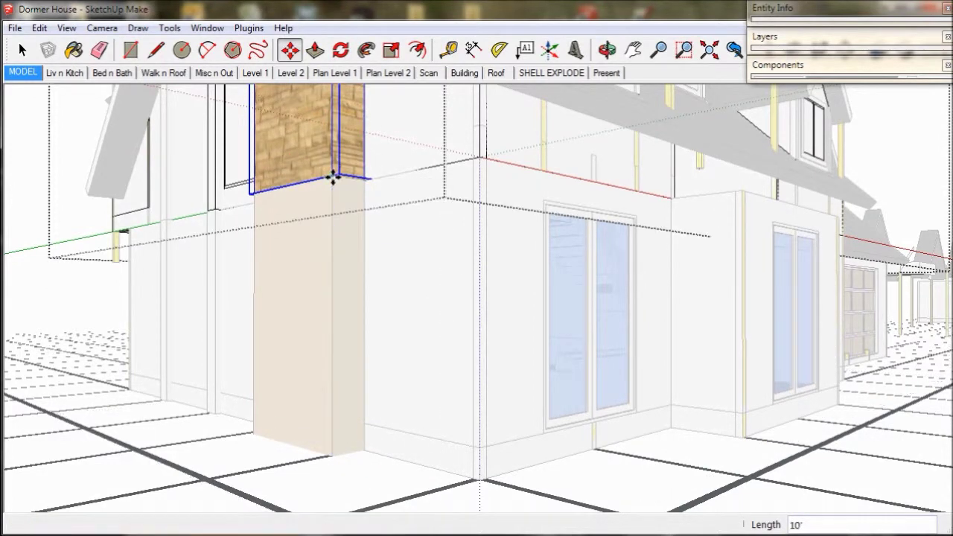
Copy a veranda post 12' along the red axis and repeat it to make two copies
{"action": "middle_click_drag", "start_coordinate": [333, 179], "coordinate": [618, 343]}
{"action": "left_click", "coordinate": [618, 342]}
{"action": "key", "text": "ctrl"}
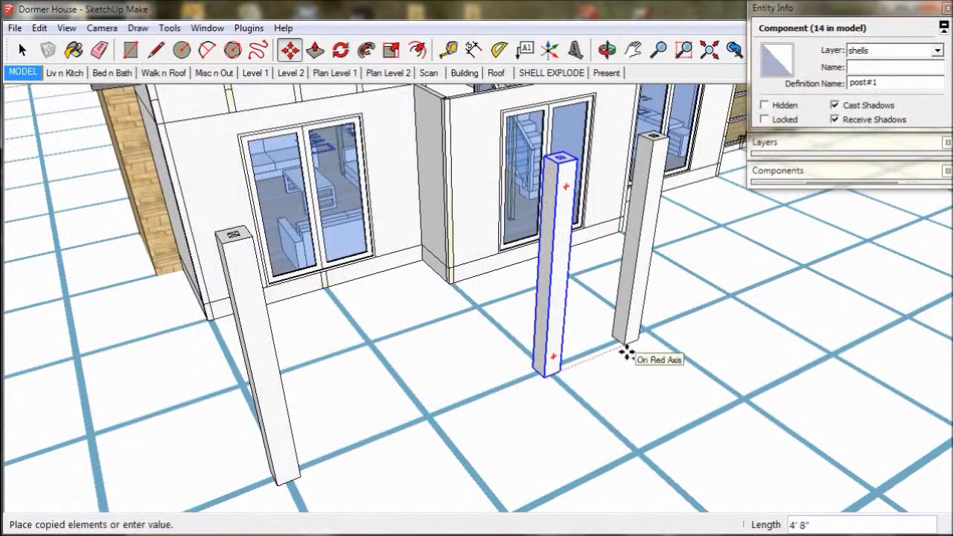
{"action": "key", "text": "Return"}
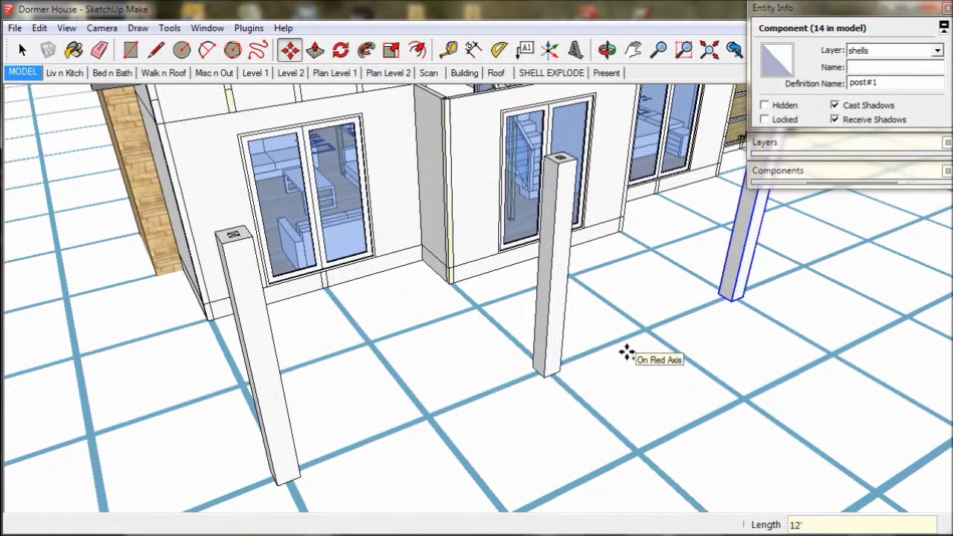
{"action": "key", "text": "Return"}
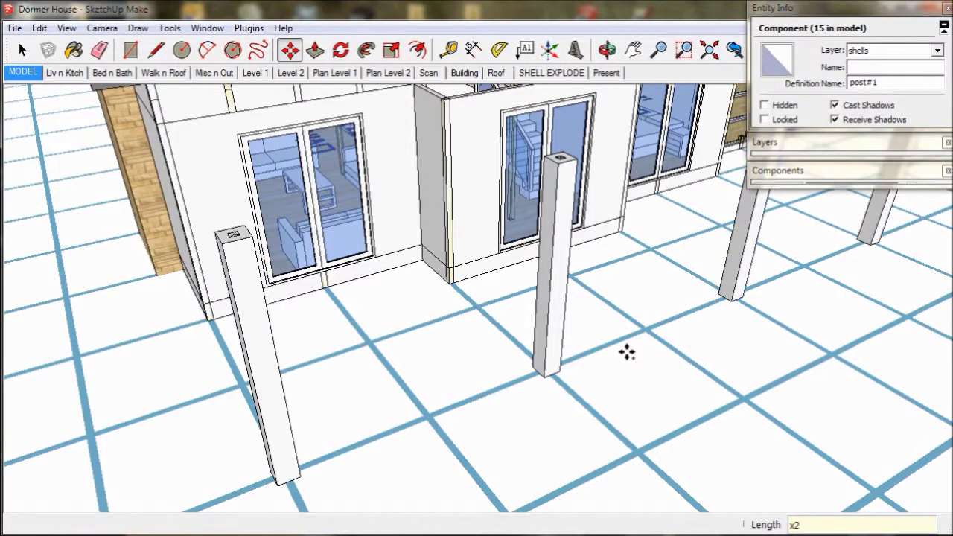
Rotate the pergola beam from its end and Push/Pull the veranda roof longer
{"action": "scroll", "coordinate": [627, 352], "scroll_direction": "down", "scroll_amount": 5}
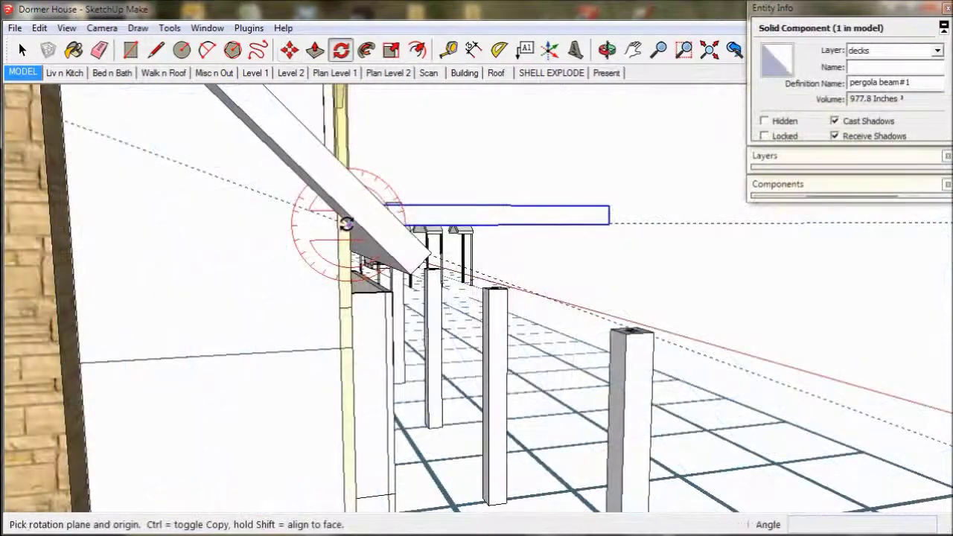
{"action": "left_click", "coordinate": [348, 224]}
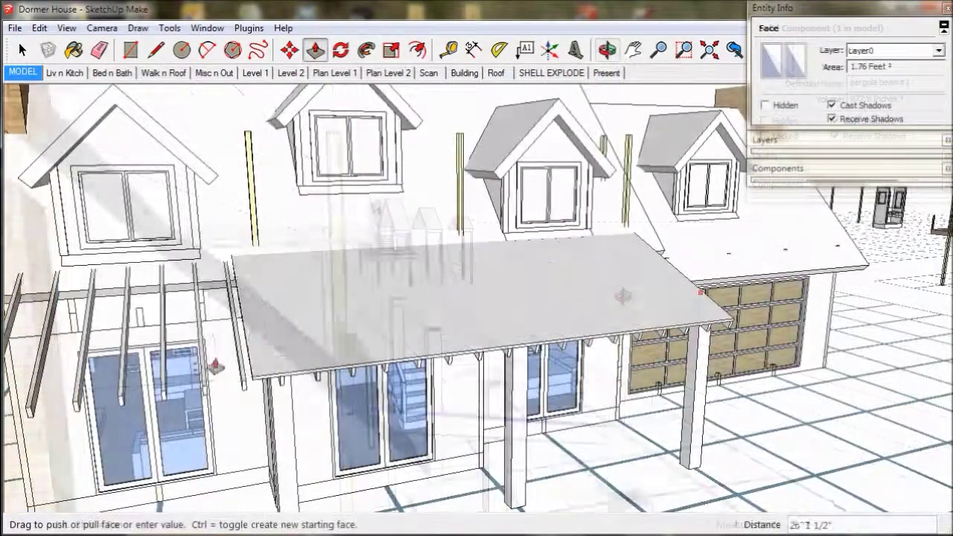
{"action": "middle_click_drag", "start_coordinate": [262, 350], "coordinate": [252, 391]}
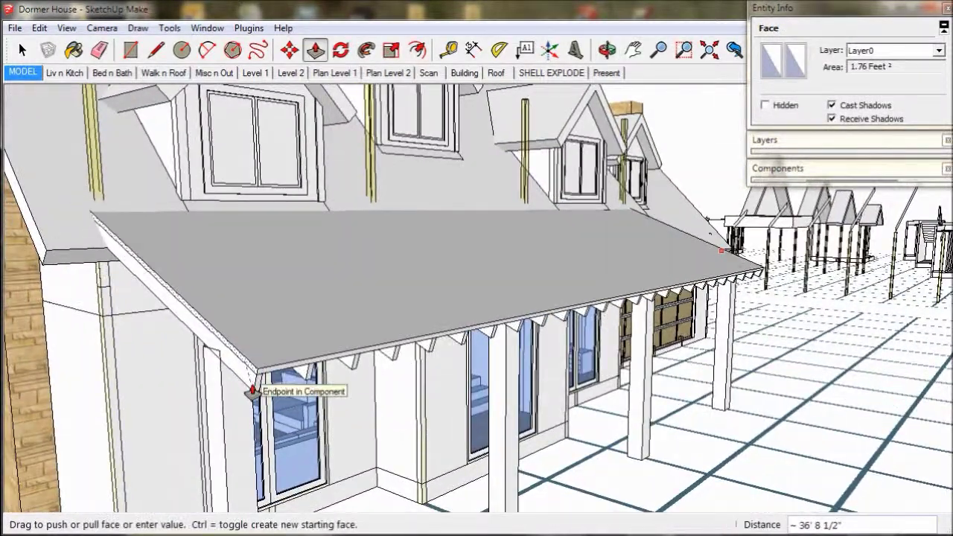
{"action": "left_click", "coordinate": [253, 391]}
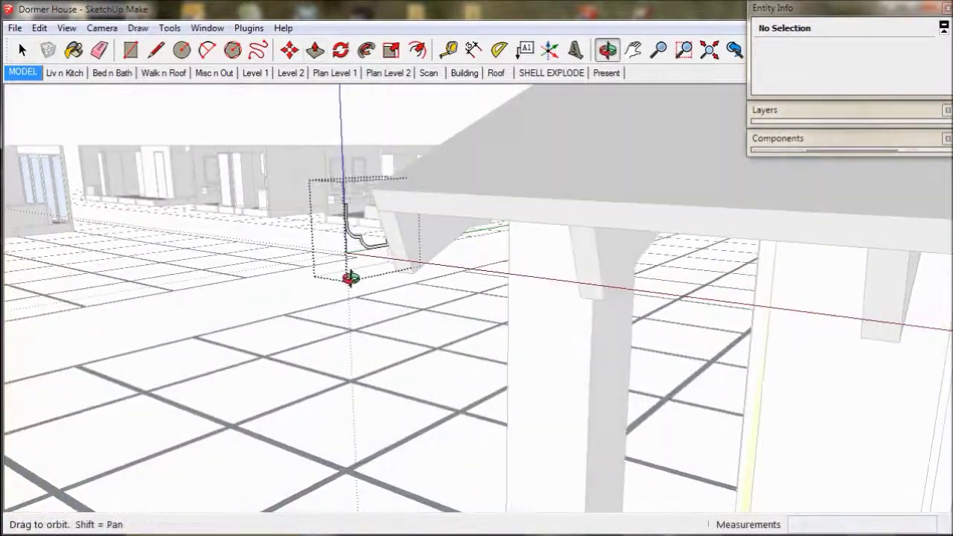
Extrude the curved bracket profile face into a solid bracket
{"action": "key", "text": "space"}
{"action": "left_click", "coordinate": [314, 49]}
{"action": "scroll", "coordinate": [373, 262], "scroll_direction": "up", "scroll_amount": 3}
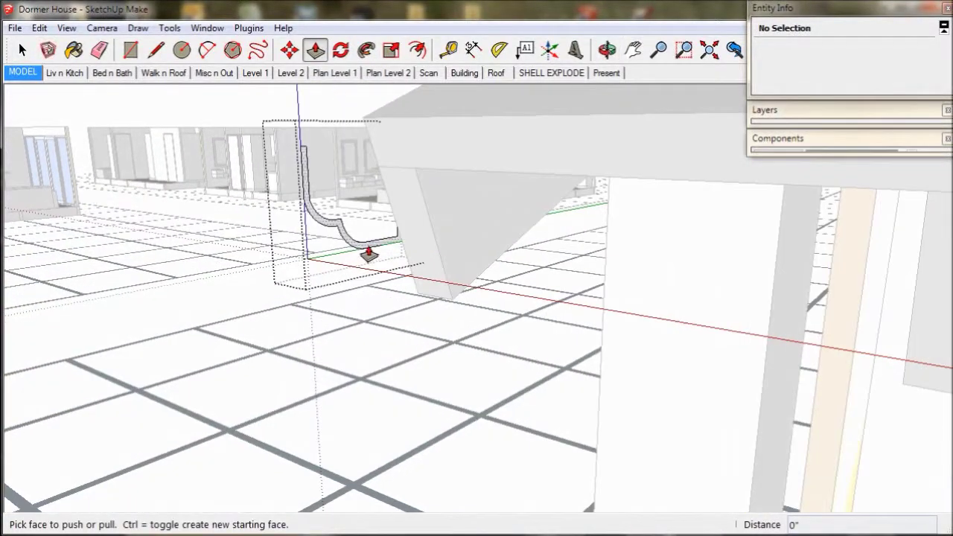
{"action": "left_click_drag", "start_coordinate": [368, 254], "coordinate": [568, 293]}
{"action": "scroll", "coordinate": [405, 260], "scroll_direction": "down", "scroll_amount": 1}
{"action": "scroll", "coordinate": [440, 263], "scroll_direction": "down", "scroll_amount": 1}
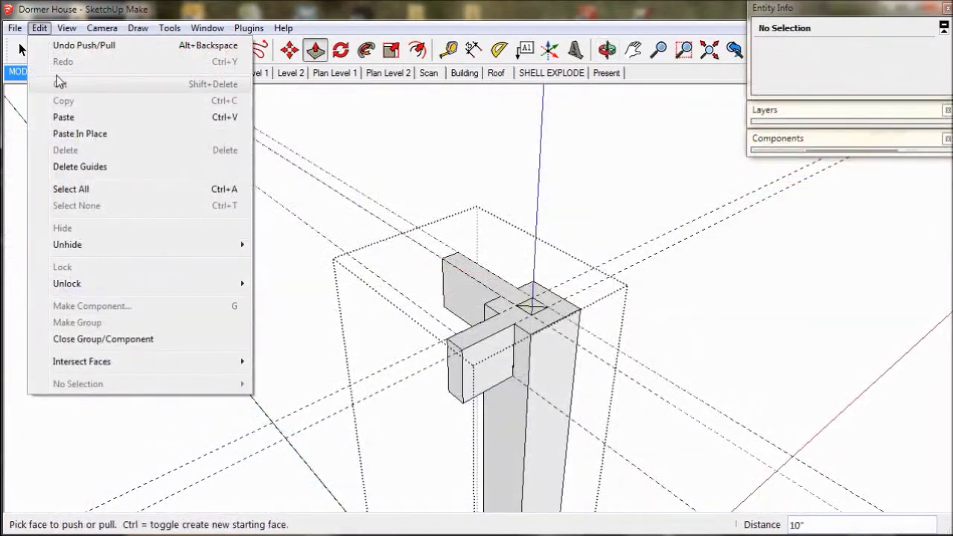
Turn off Hide Rest Of Model under View > Component Edit
{"action": "mouse_move", "coordinate": [68, 31]}
{"action": "mouse_move", "coordinate": [104, 246]}
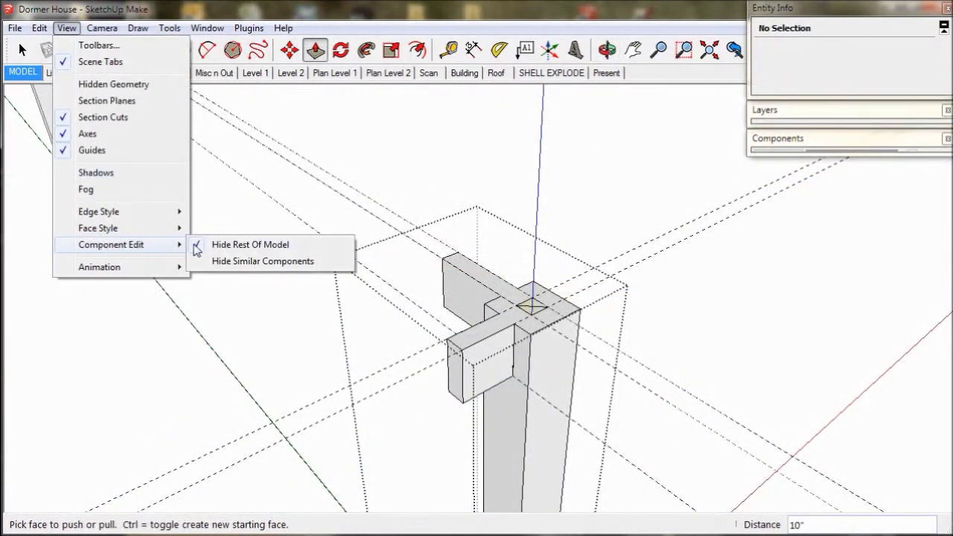
{"action": "left_click", "coordinate": [216, 245]}
{"action": "middle_click_drag", "start_coordinate": [424, 283], "coordinate": [521, 149]}
Rotate the small sloped roof group and move it against the wall by the chimney
{"action": "key", "text": "q"}
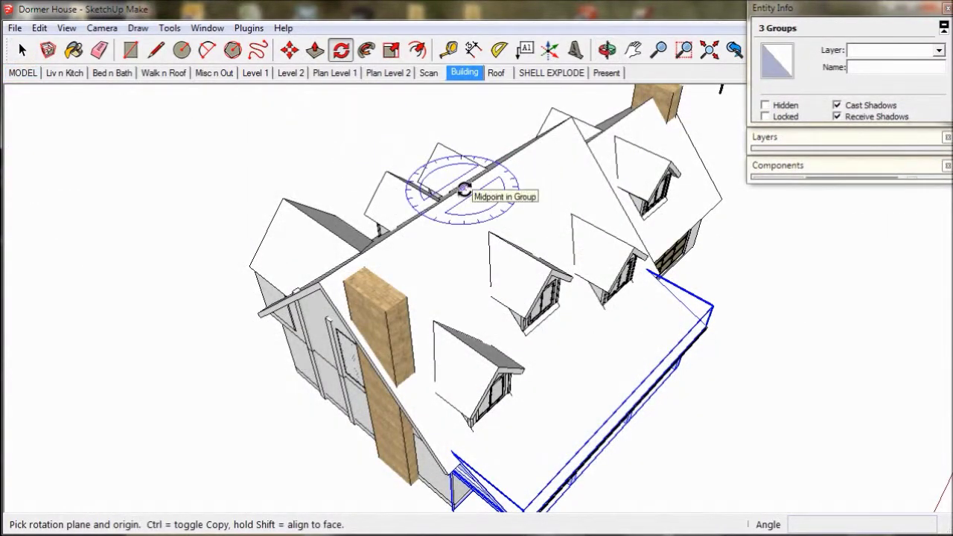
{"action": "left_click", "coordinate": [463, 189]}
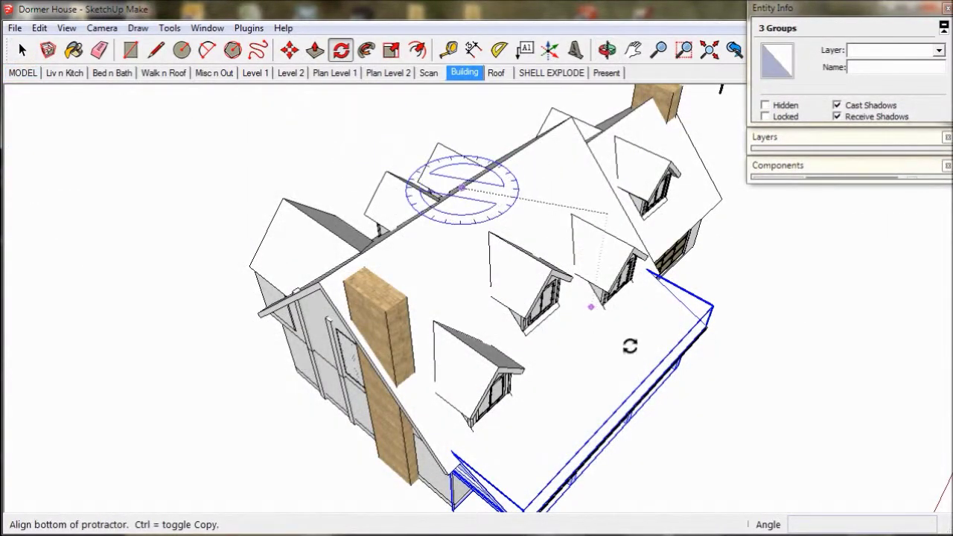
{"action": "left_click", "coordinate": [633, 363]}
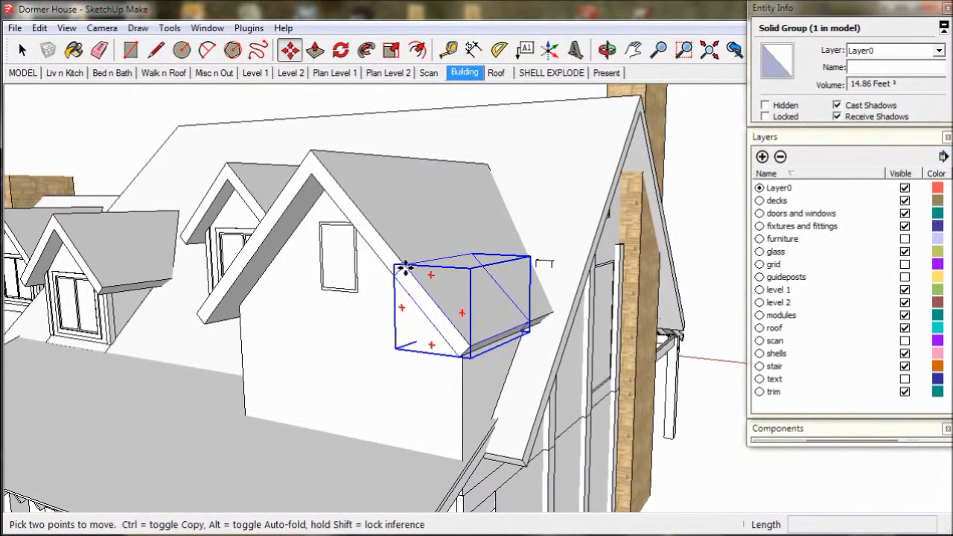
{"action": "left_click", "coordinate": [404, 269]}
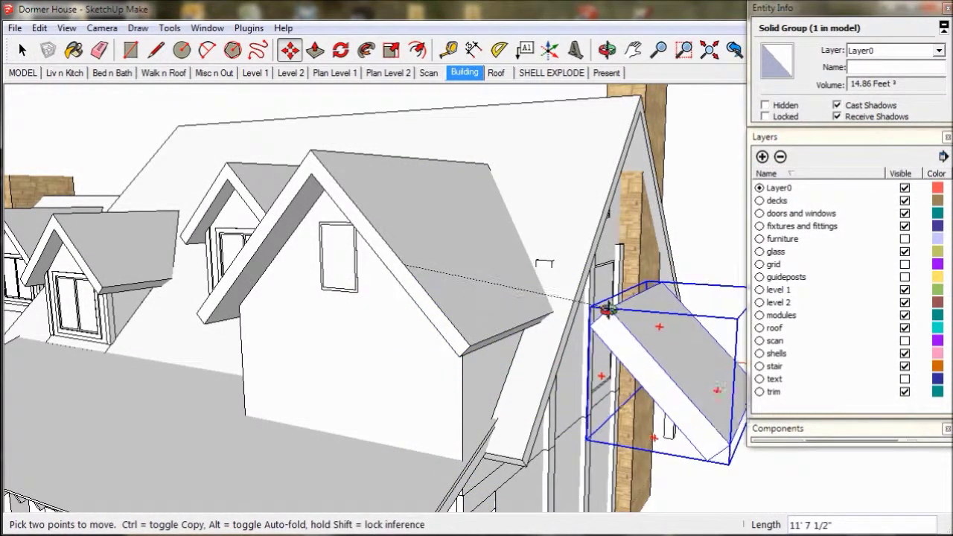
{"action": "middle_click_drag", "start_coordinate": [585, 246], "coordinate": [596, 237]}
{"action": "scroll", "coordinate": [674, 272], "scroll_direction": "up", "scroll_amount": 4}
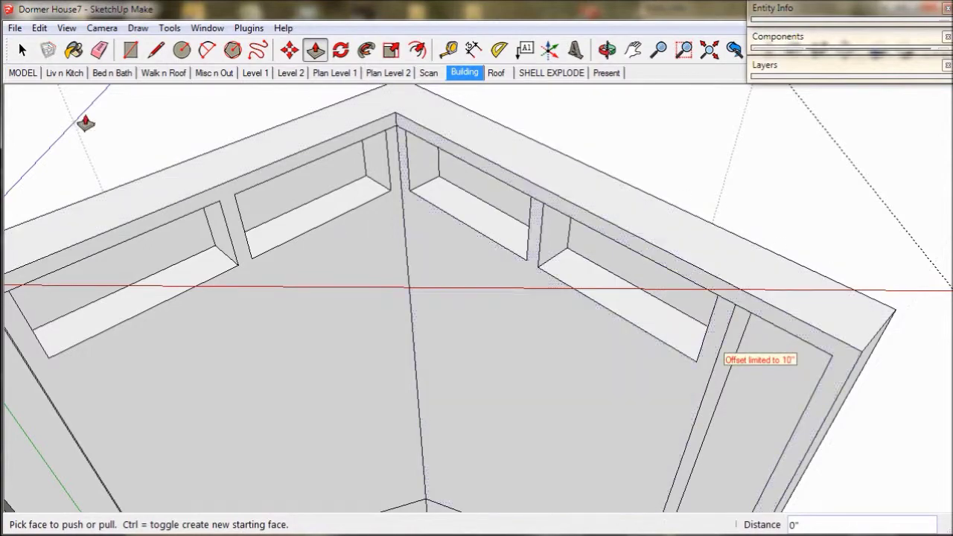
Open the glazing bar component and Push/Pull its end face to lengthen it
{"action": "left_click", "coordinate": [22, 49]}
{"action": "middle_click_drag", "start_coordinate": [199, 147], "coordinate": [189, 119]}
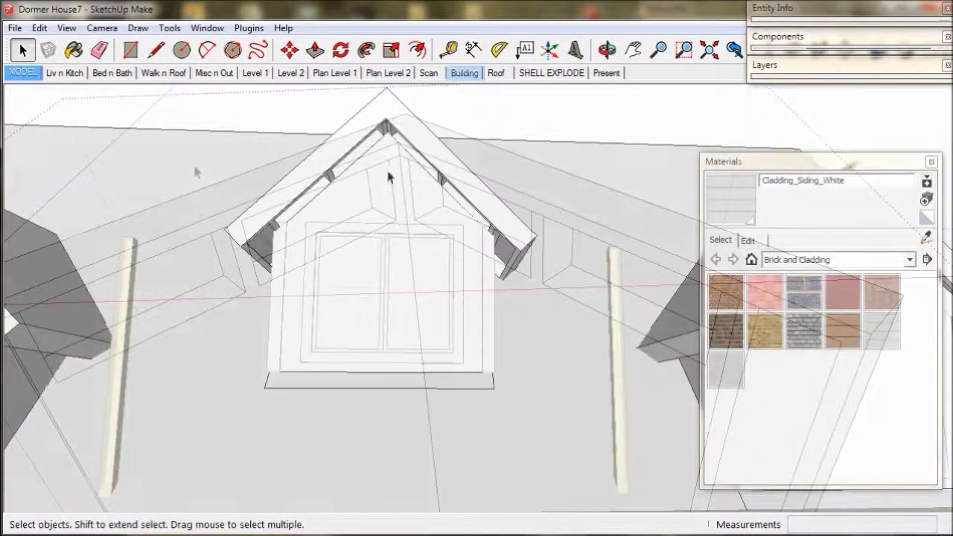
{"action": "scroll", "coordinate": [384, 170], "scroll_direction": "up", "scroll_amount": 3}
{"action": "middle_click_drag", "start_coordinate": [383, 165], "coordinate": [379, 106]}
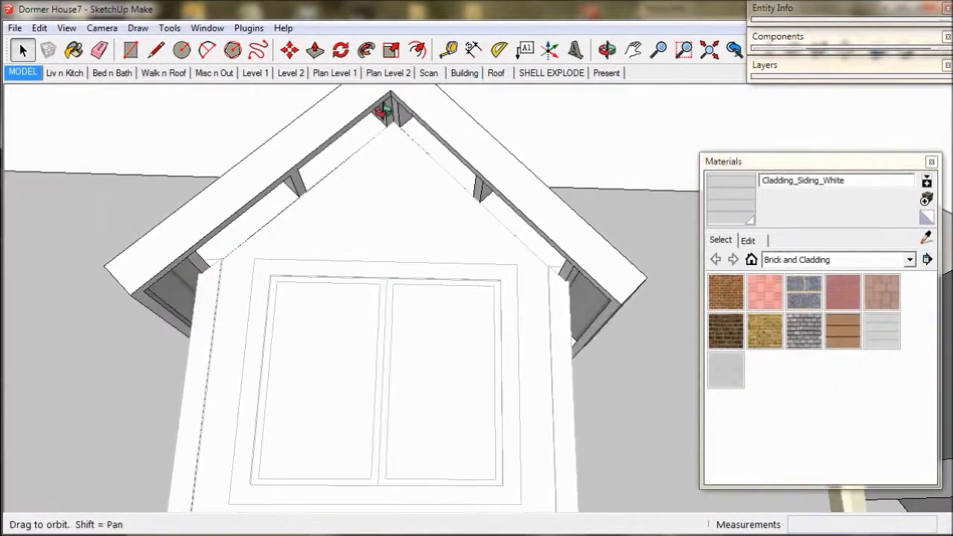
{"action": "middle_click_drag", "start_coordinate": [379, 106], "coordinate": [395, 58]}
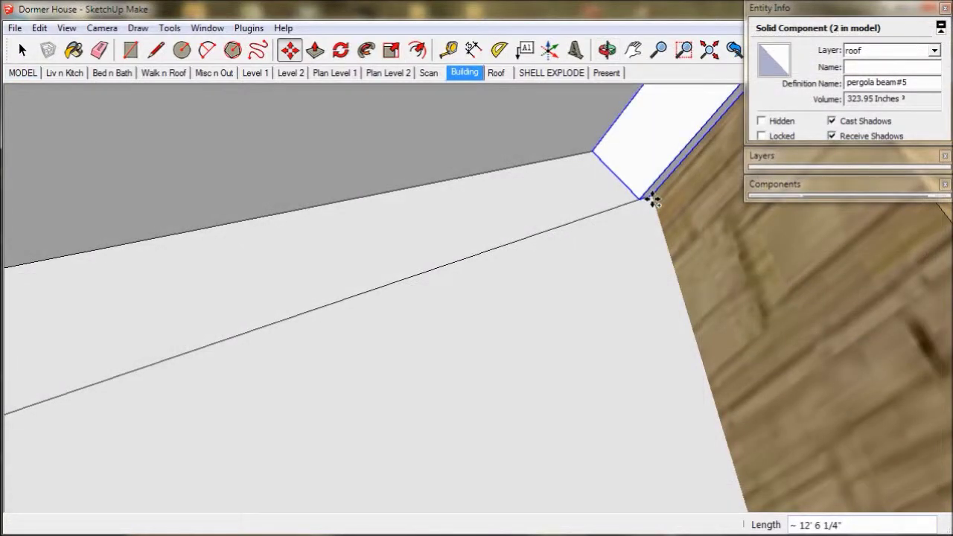
{"action": "scroll", "coordinate": [650, 198], "scroll_direction": "down", "scroll_amount": 8}
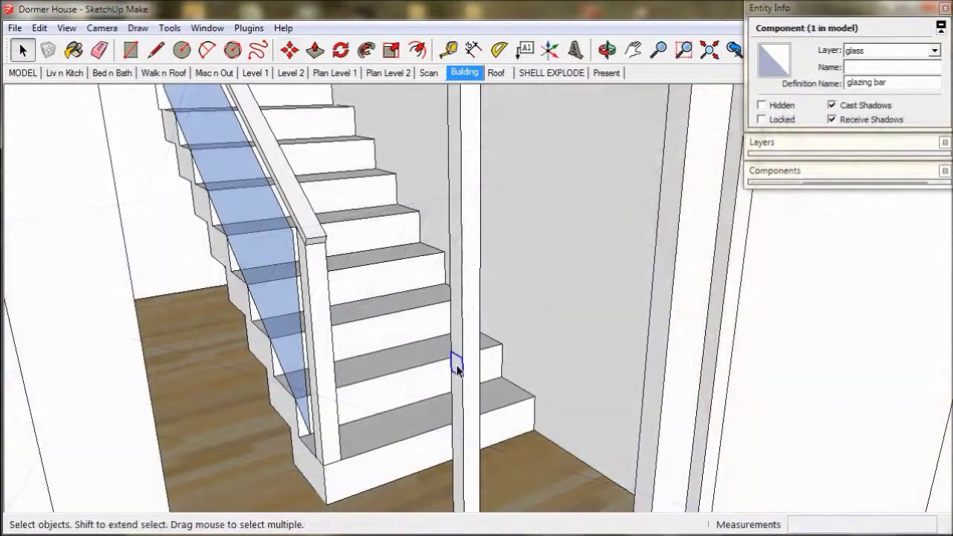
{"action": "double_click", "coordinate": [453, 365]}
{"action": "left_click", "coordinate": [315, 50]}
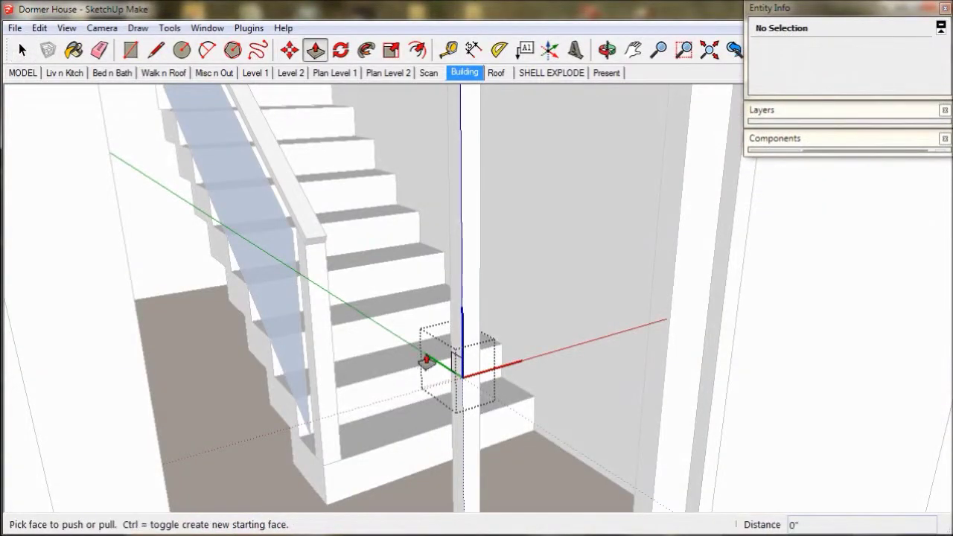
{"action": "left_click", "coordinate": [445, 363]}
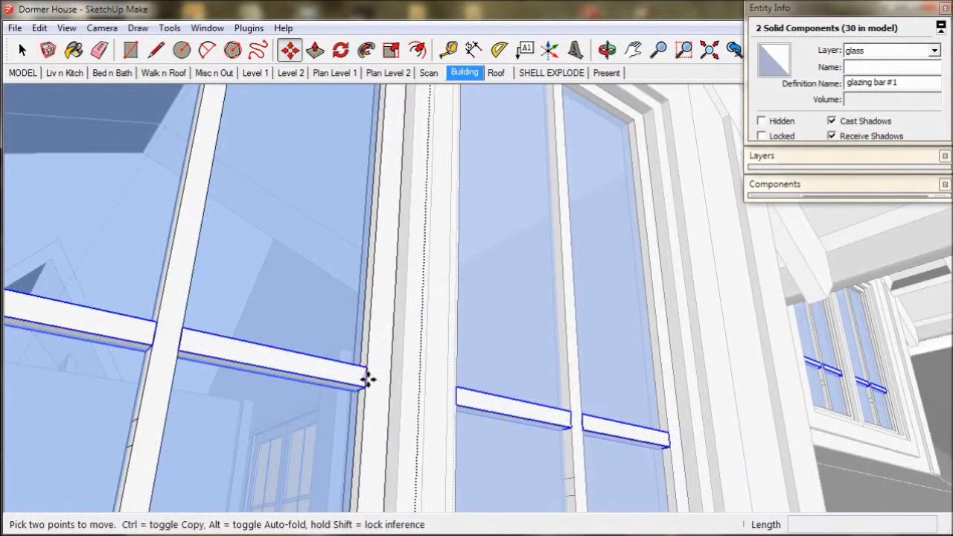
Move the horizontal glazing bars up along the blue axis across the tall windows
{"action": "scroll", "coordinate": [366, 376], "scroll_direction": "up", "scroll_amount": 4}
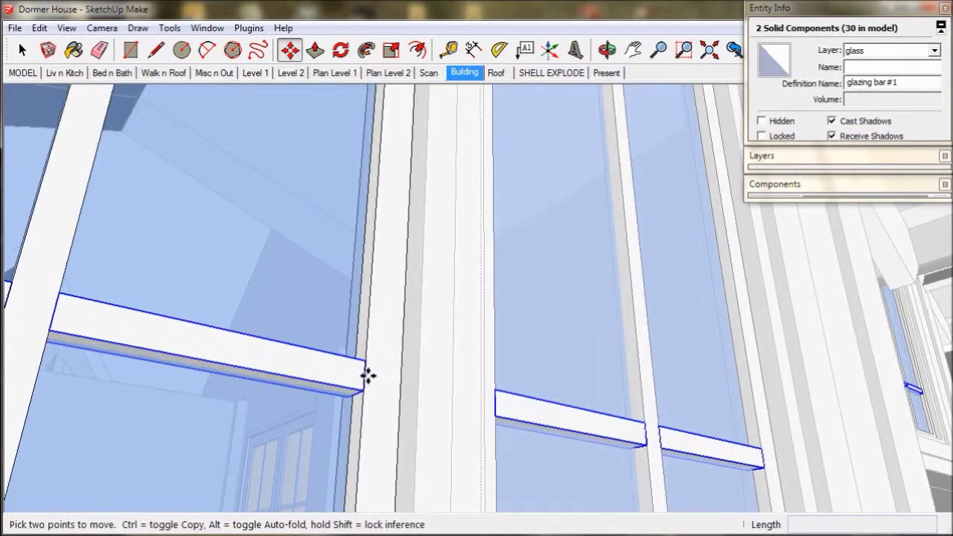
{"action": "left_click", "coordinate": [366, 376]}
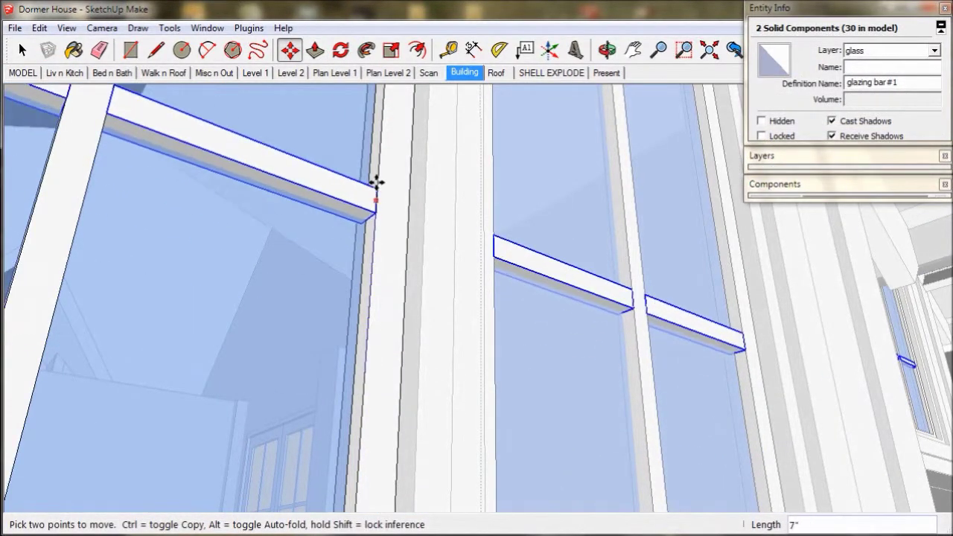
{"action": "scroll", "coordinate": [382, 143], "scroll_direction": "down", "scroll_amount": 1}
{"action": "scroll", "coordinate": [383, 145], "scroll_direction": "down", "scroll_amount": 3}
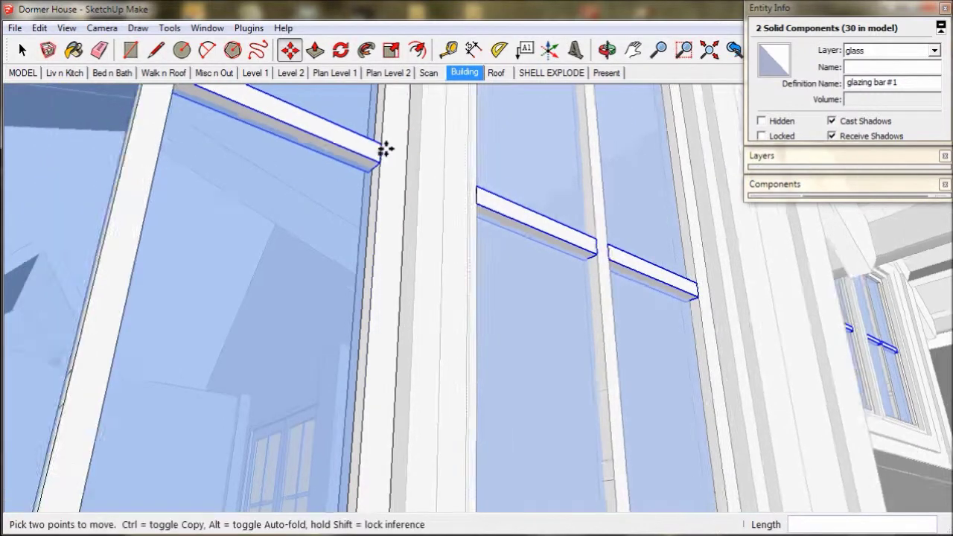
{"action": "middle_click_drag", "start_coordinate": [385, 149], "coordinate": [442, 347]}
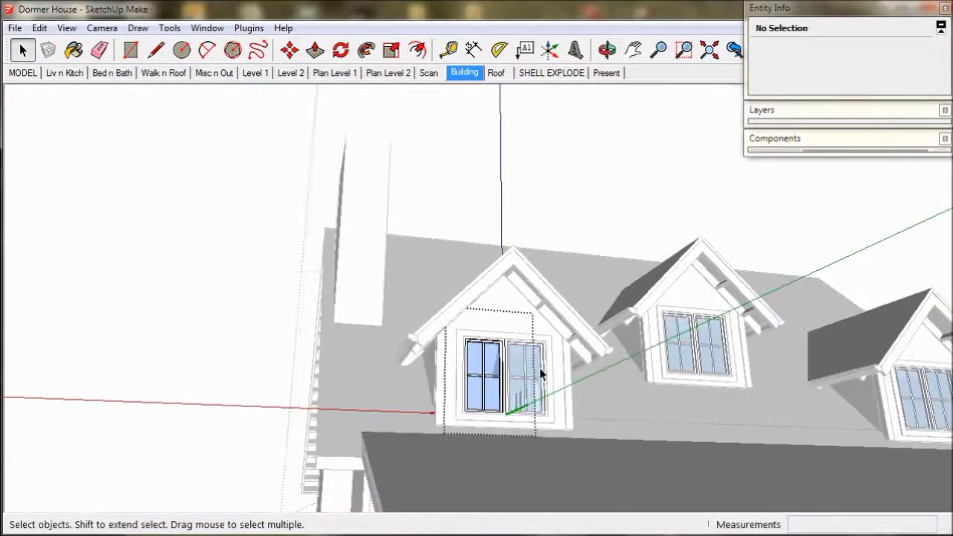
{"action": "scroll", "coordinate": [542, 375], "scroll_direction": "down", "scroll_amount": 3}
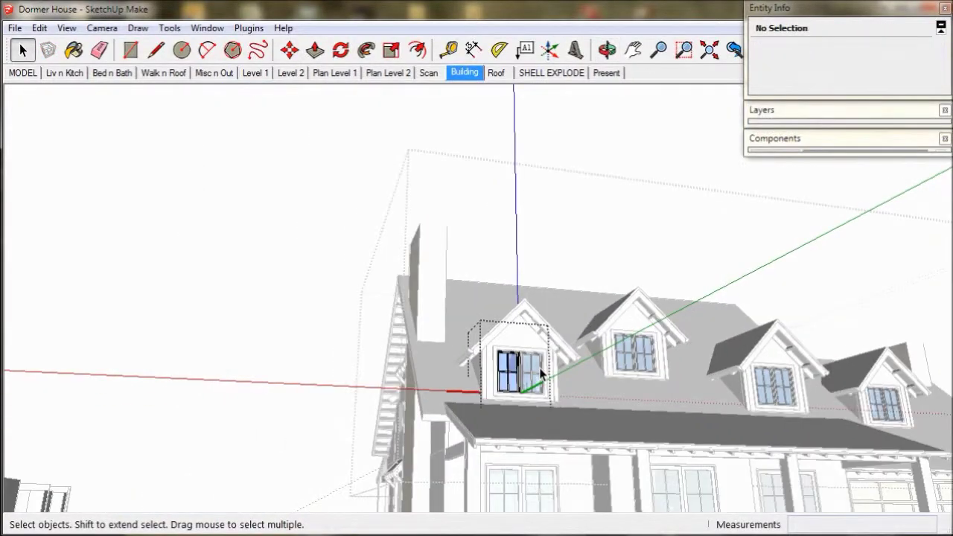
{"action": "left_click", "coordinate": [606, 72]}
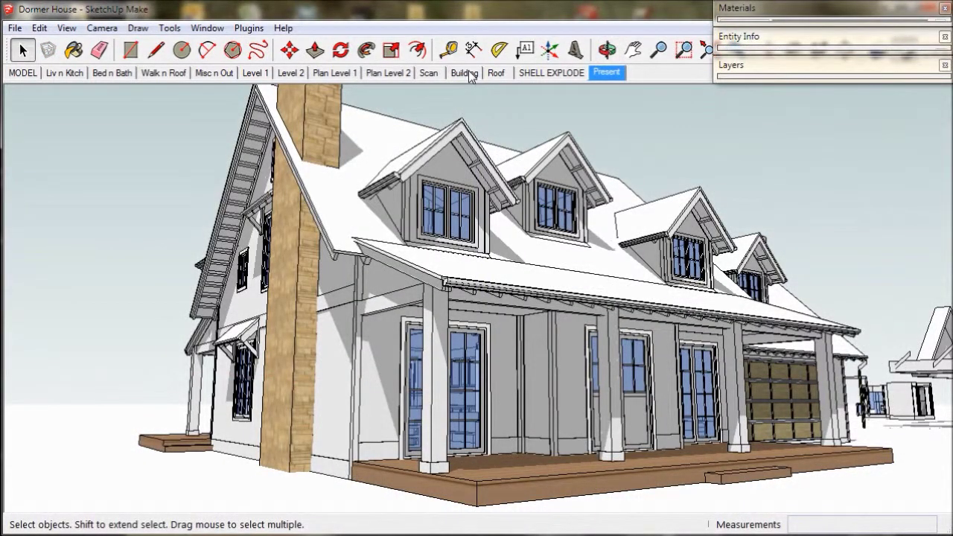
Return to the Building scene and orbit round to a wide view of the porch and dormers
{"action": "left_click", "coordinate": [464, 73]}
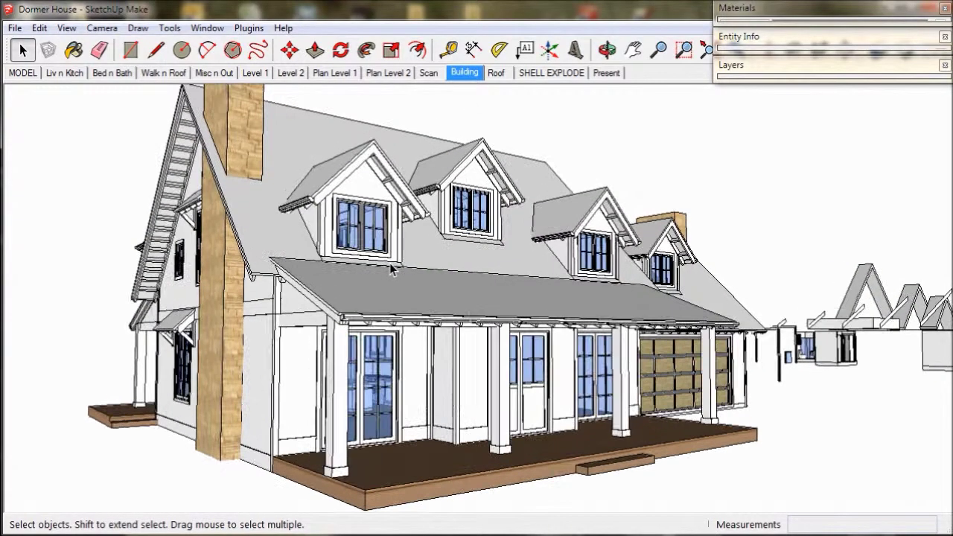
{"action": "middle_click_drag", "start_coordinate": [360, 275], "coordinate": [199, 279]}
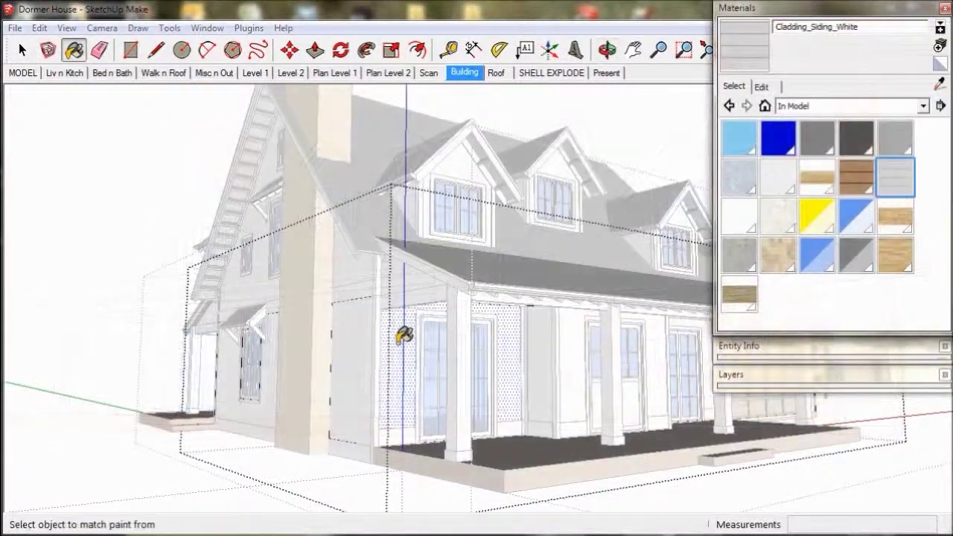
{"action": "mouse_move", "coordinate": [514, 363]}
{"action": "middle_mouse_down"}
{"action": "mouse_move", "coordinate": [451, 347]}
{"action": "mouse_move", "coordinate": [273, 377]}
{"action": "mouse_move", "coordinate": [301, 354]}
{"action": "middle_mouse_up"}
{"action": "middle_click_drag", "start_coordinate": [401, 367], "coordinate": [399, 347]}
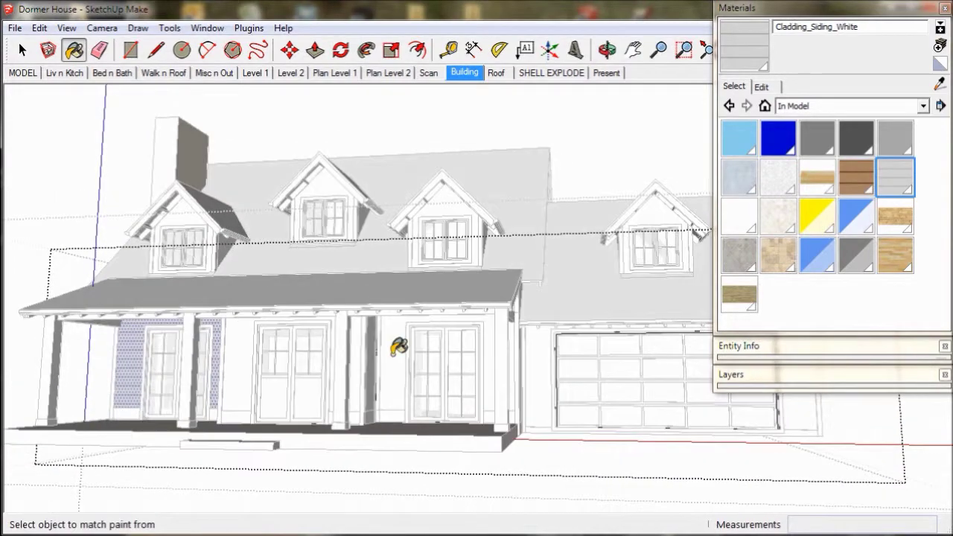
{"action": "middle_click_drag", "start_coordinate": [484, 377], "coordinate": [419, 347]}
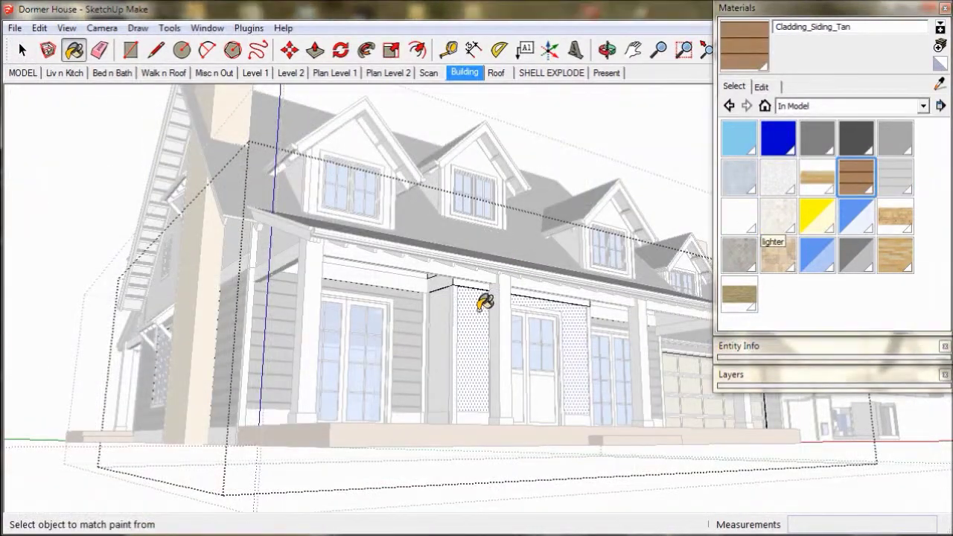
{"action": "scroll", "coordinate": [449, 313], "scroll_direction": "up", "scroll_amount": 6}
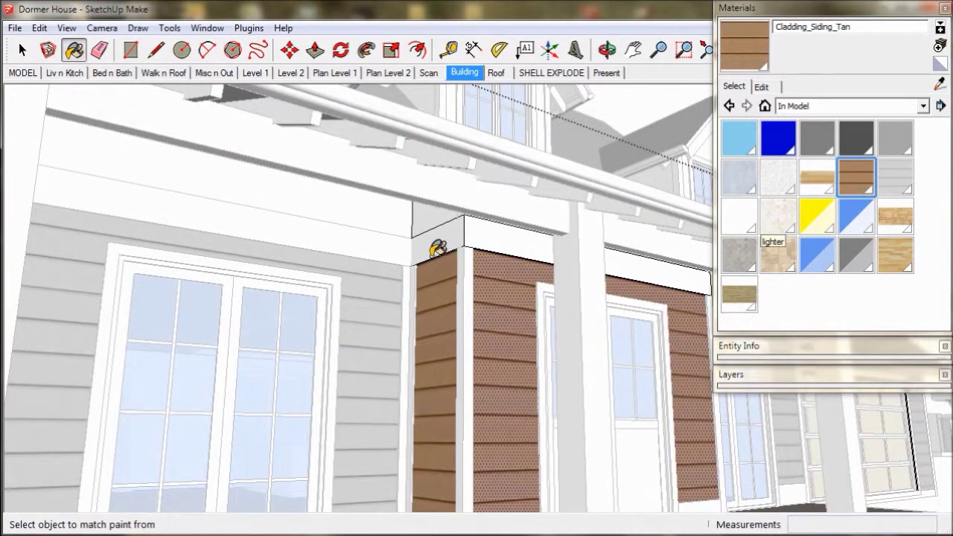
{"action": "middle_click_drag", "start_coordinate": [437, 250], "coordinate": [31, 308]}
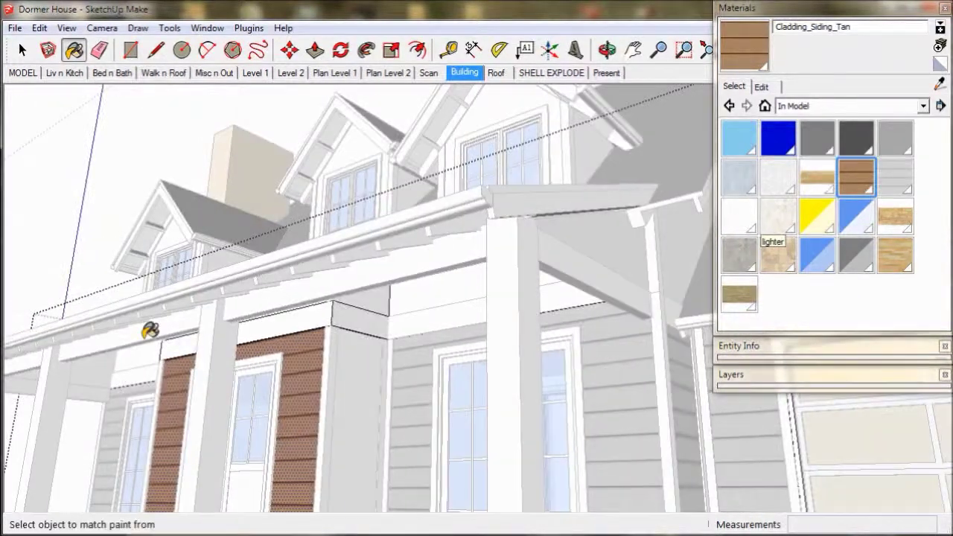